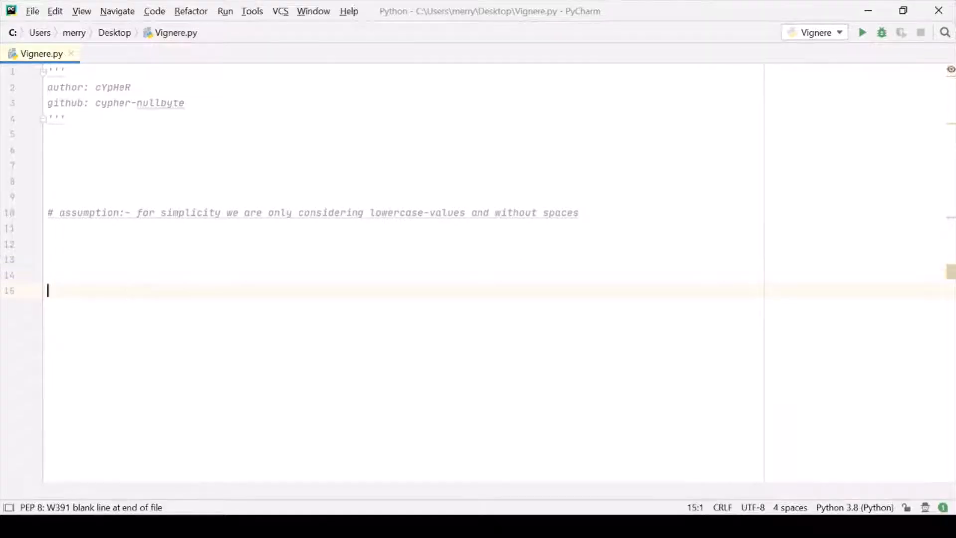
# Step: Remove the trailing blank lines and start the if __name__=="__main__": block
pyautogui.press('BackSpace')
pyautogui.press('BackSpace')
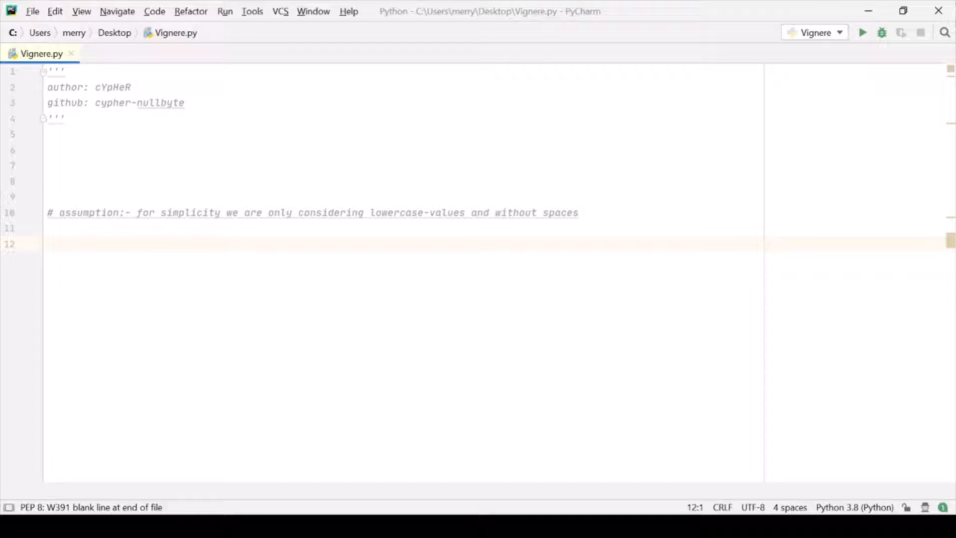
pyautogui.write('if __name__=="__main__":')
# Step: Add Key=input() and Plain=input() in the main block, highlighting the lowercase/no-spaces assumption comment
pyautogui.press('Return')
pyautogui.write('Key')
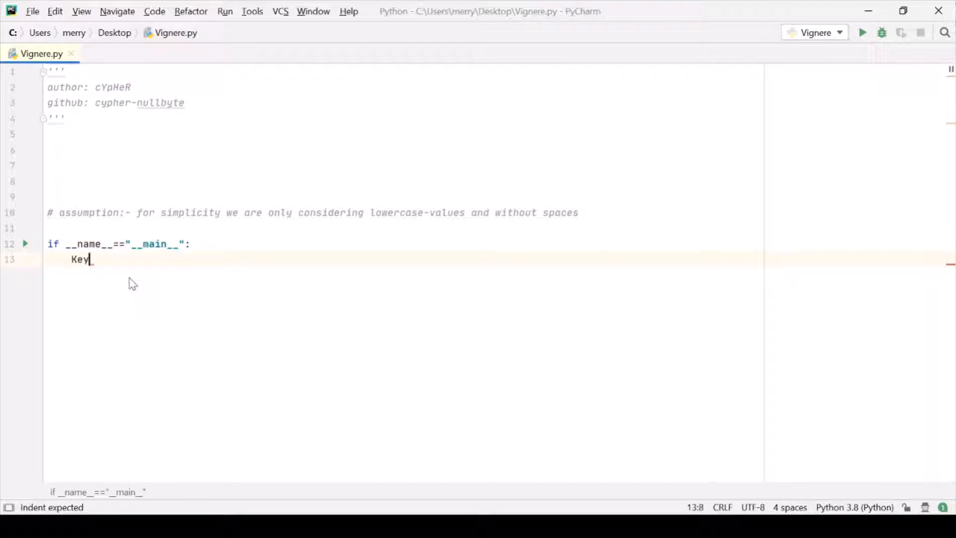
pyautogui.write('=input()')
pyautogui.press('Return')
pyautogui.write('Plain')
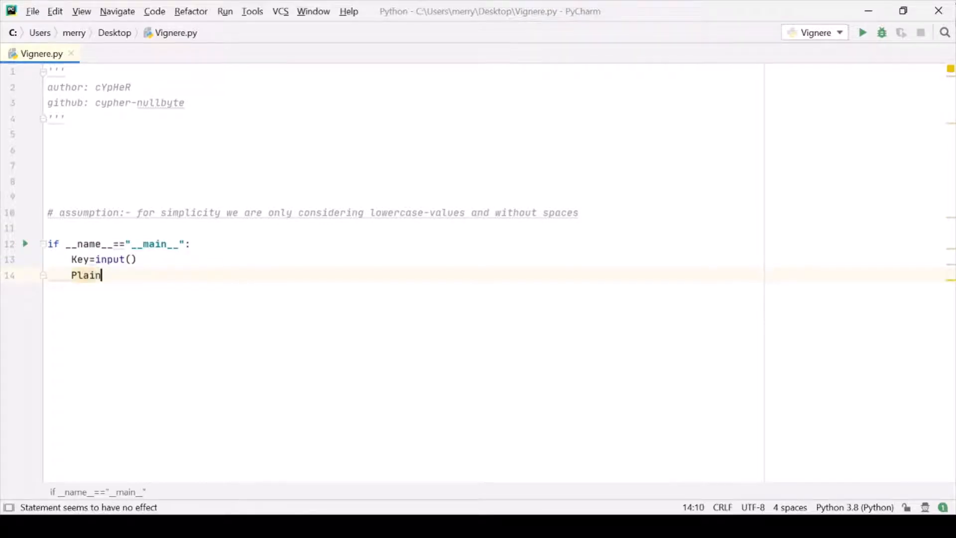
pyautogui.write('=input()')
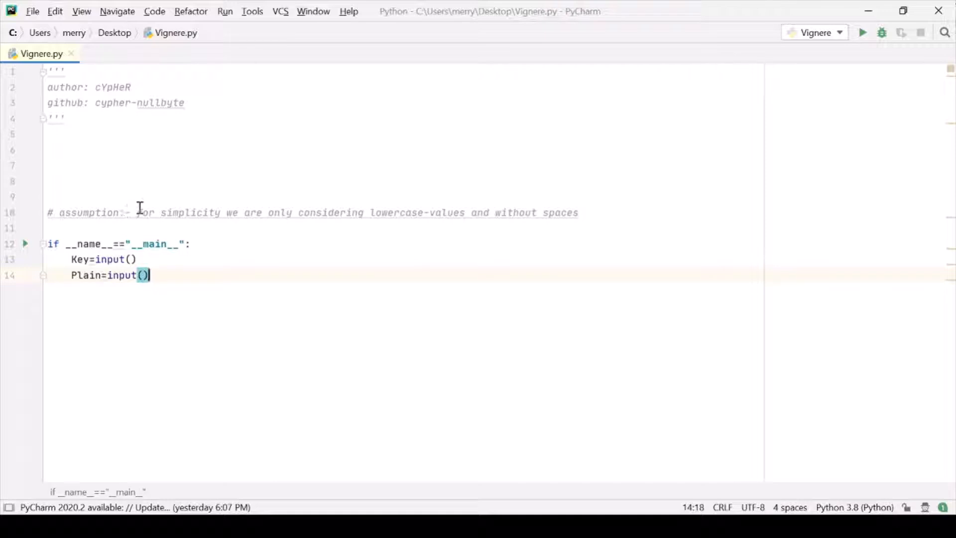
pyautogui.moveTo(137, 216); pyautogui.dragTo(166, 215)
pyautogui.hotkey('ctrl', 'shift', 'u')
pyautogui.click(252, 213)
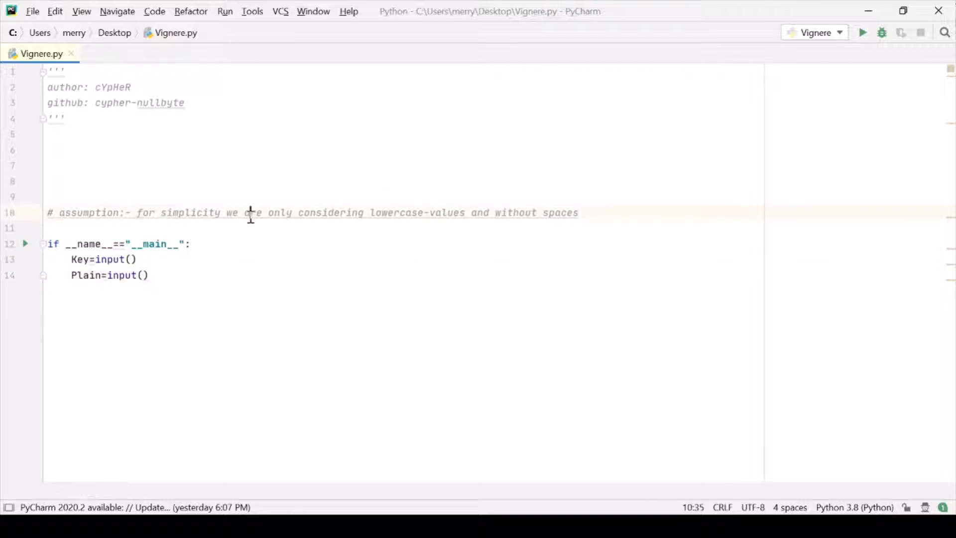
pyautogui.doubleClick(305, 213)
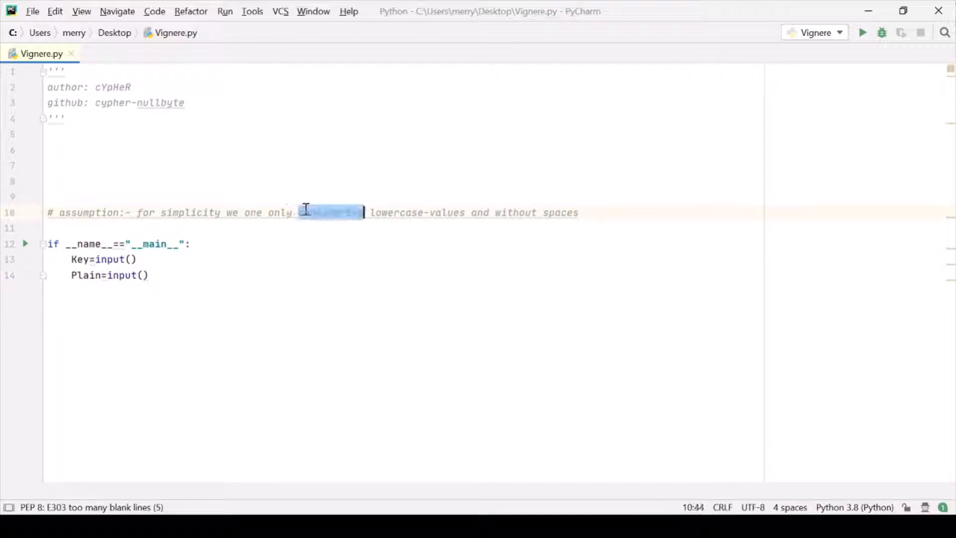
pyautogui.write('ar')
pyautogui.doubleClick(422, 213)
pyautogui.click(471, 222)
pyautogui.click(517, 213)
pyautogui.doubleClick(577, 213)
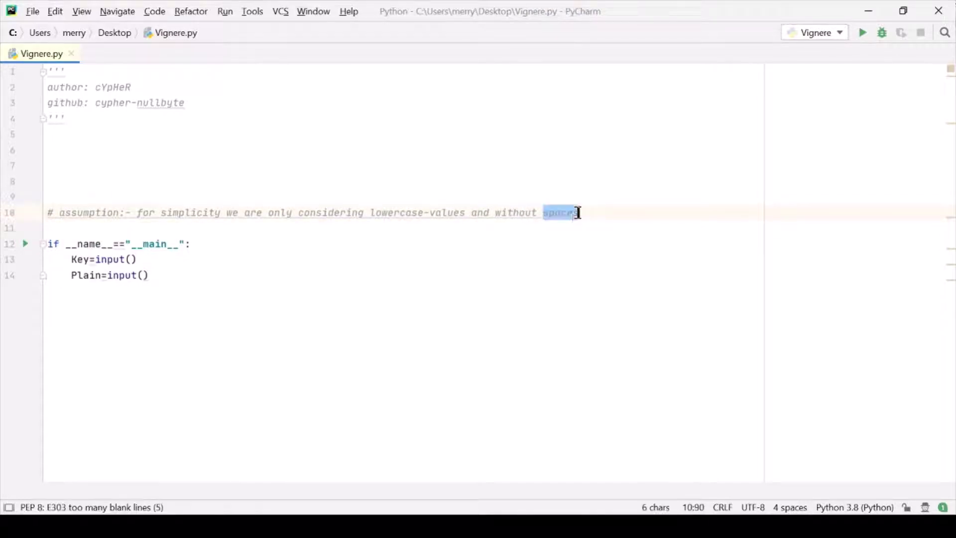
# Step: Return the caret inside the Key input() parentheses for a prompt, removing a stray empty line
pyautogui.click(130, 259)
pyautogui.press('Left')
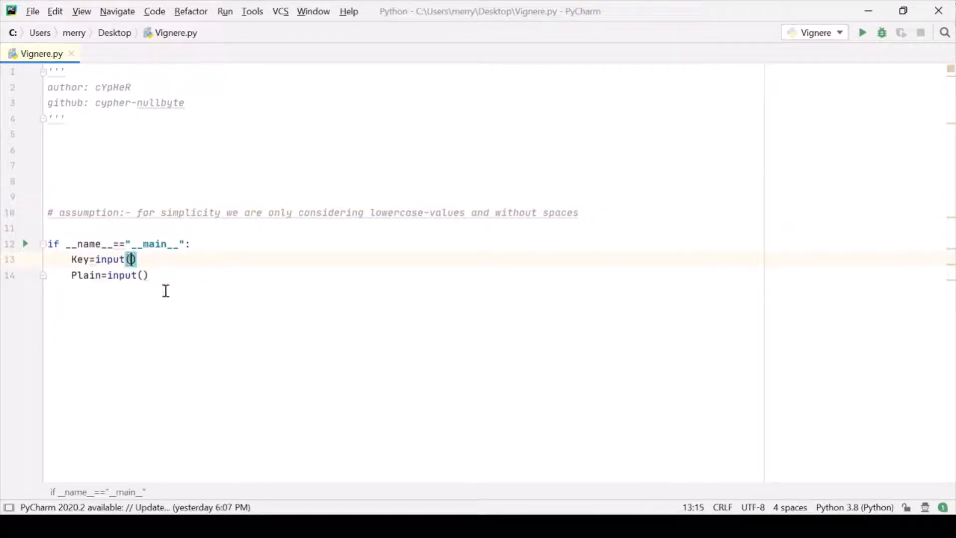
pyautogui.press('End')
pyautogui.press('Return')
pyautogui.press('BackSpace')
pyautogui.press('BackSpace')
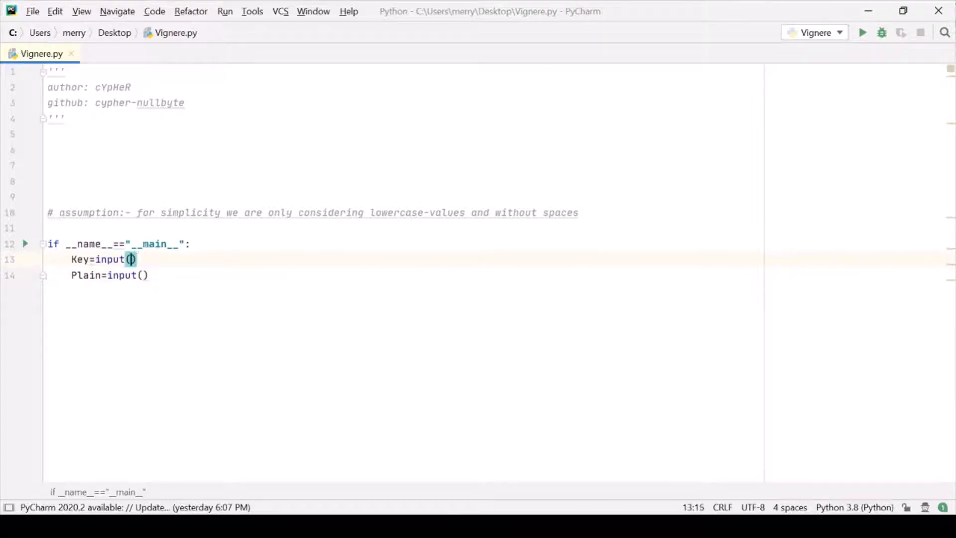
pyautogui.write('"Enter K')
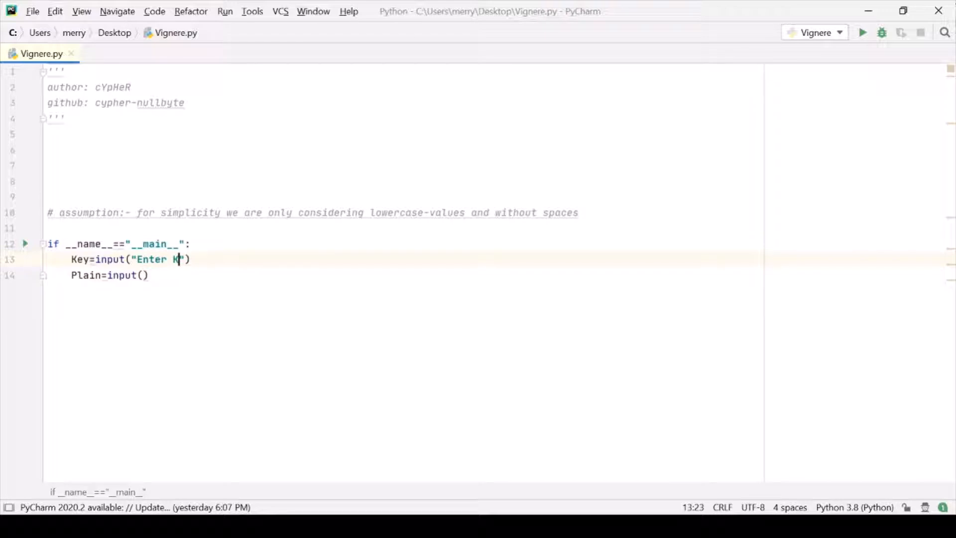
pyautogui.write('ey: ')
pyautogui.write('"')
pyautogui.write('.')
pyautogui.write('er()')
pyautogui.write('.l')
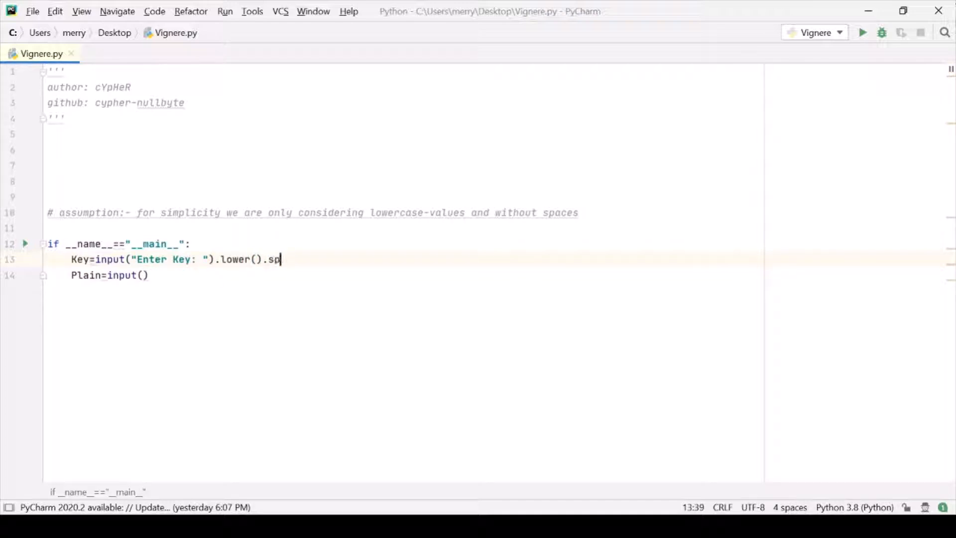
pyautogui.write("lit(' ")
pyautogui.write("'")
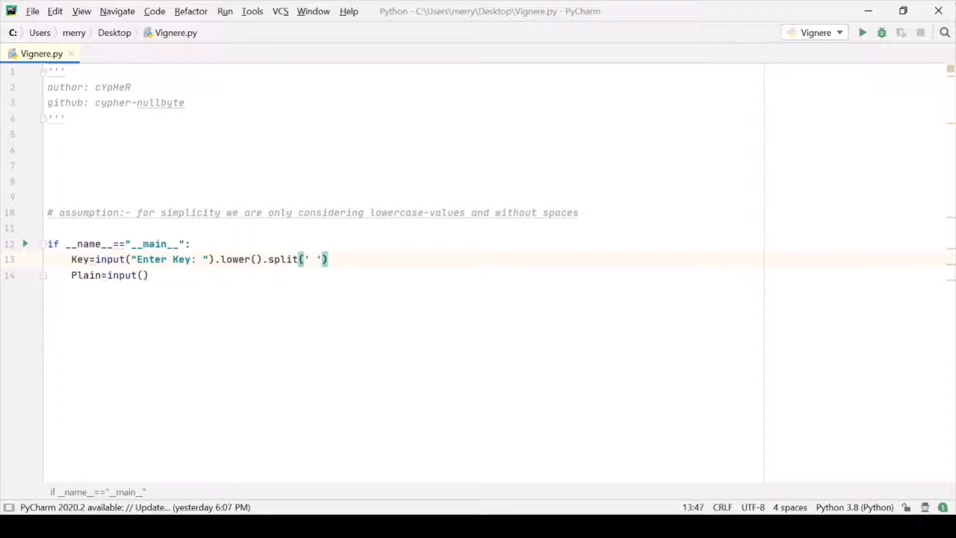
# Step: Make the Key line ''.join(input("Enter Key: ").lower().split())
pyautogui.press('BackSpace')
pyautogui.press('BackSpace')
pyautogui.press('BackSpace')
pyautogui.write(')')
pyautogui.press('Left')
pyautogui.press('Left')
pyautogui.press('Left')
pyautogui.press('Left')
pyautogui.press('Left')
pyautogui.press('Left')
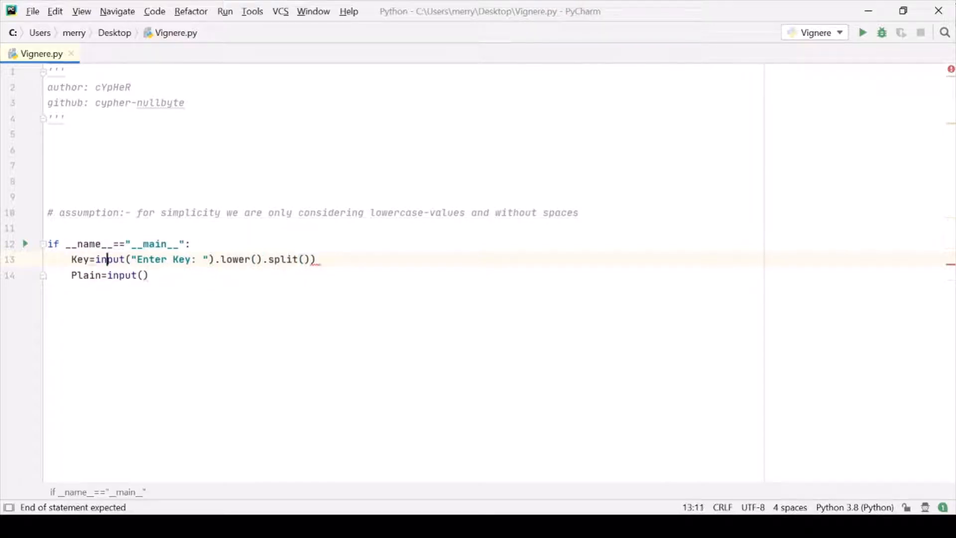
pyautogui.press('Left')
pyautogui.press('Left')
pyautogui.write('(')
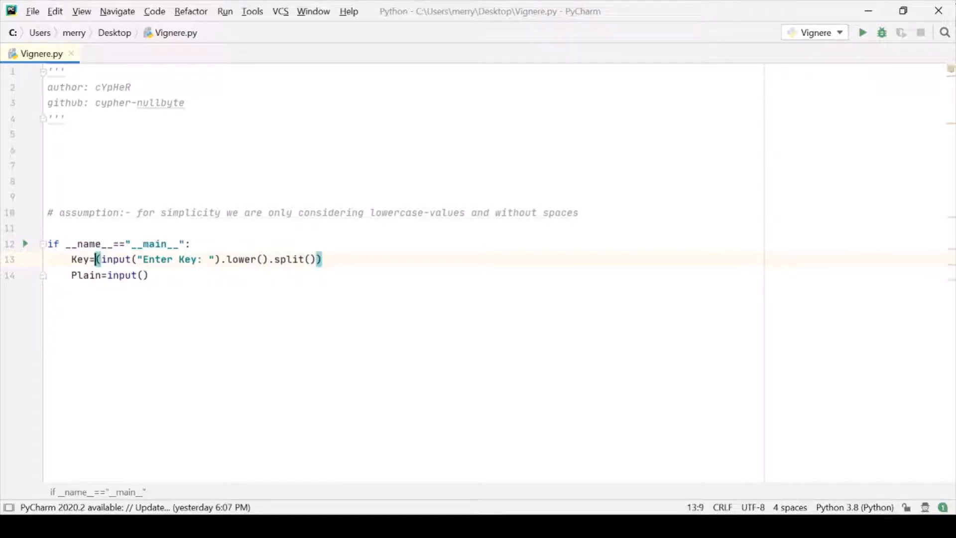
pyautogui.write("' '.join")
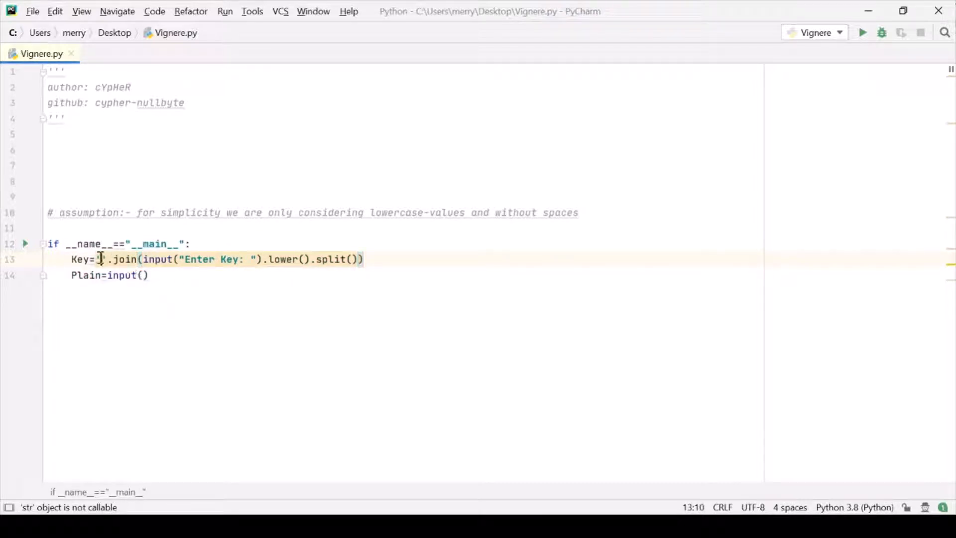
# Step: Copy that expression onto the Plain line and rename its prompt to "Enter PlainText: "
pyautogui.moveTo(96, 259); pyautogui.dragTo(367, 259)
pyautogui.hotkey('ctrl', 'c')
pyautogui.click(178, 288)
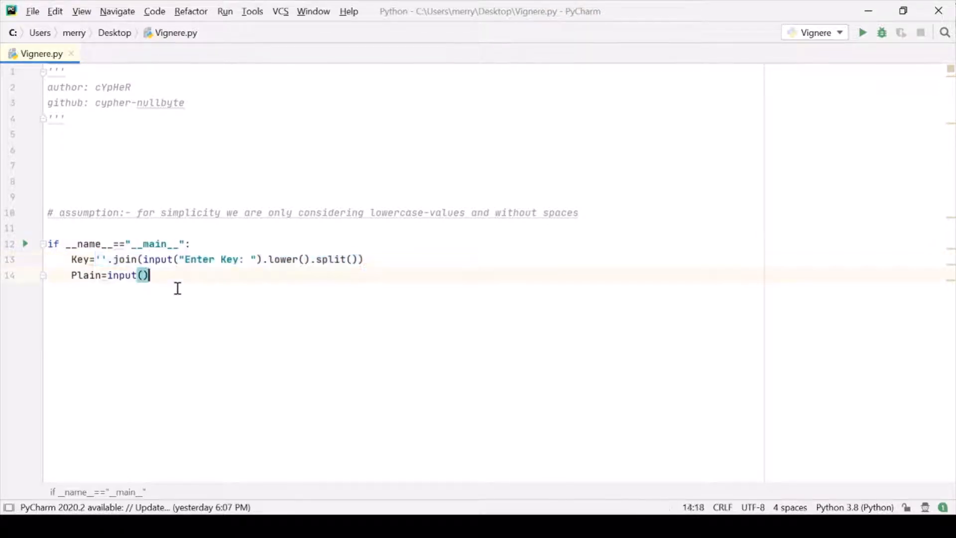
pyautogui.moveTo(162, 278); pyautogui.dragTo(109, 276)
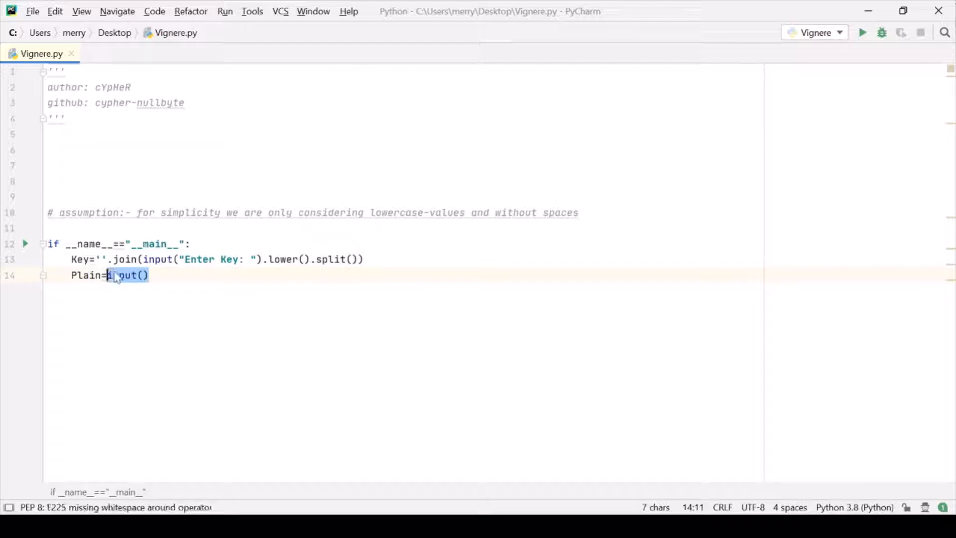
pyautogui.hotkey('ctrl', 'v')
pyautogui.doubleClick(234, 278)
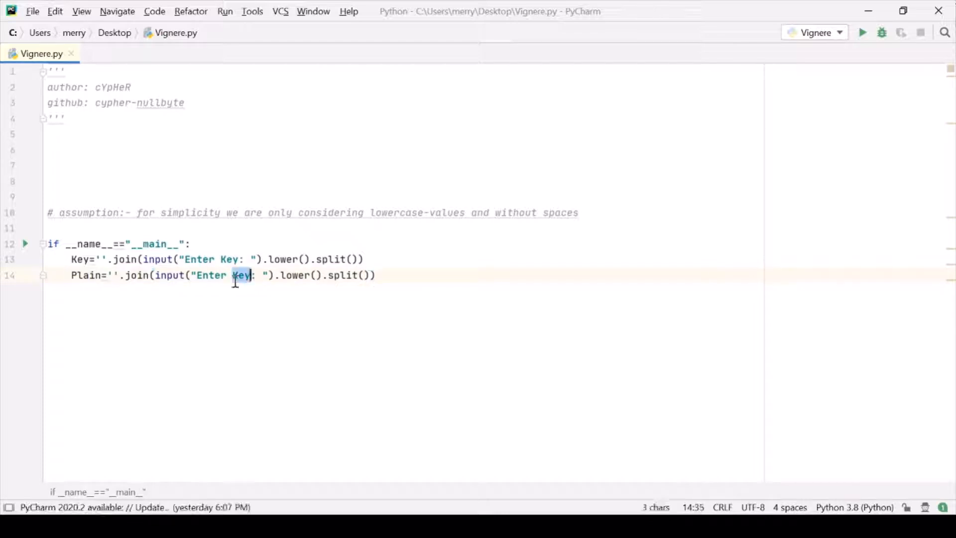
pyautogui.write('PlainText')
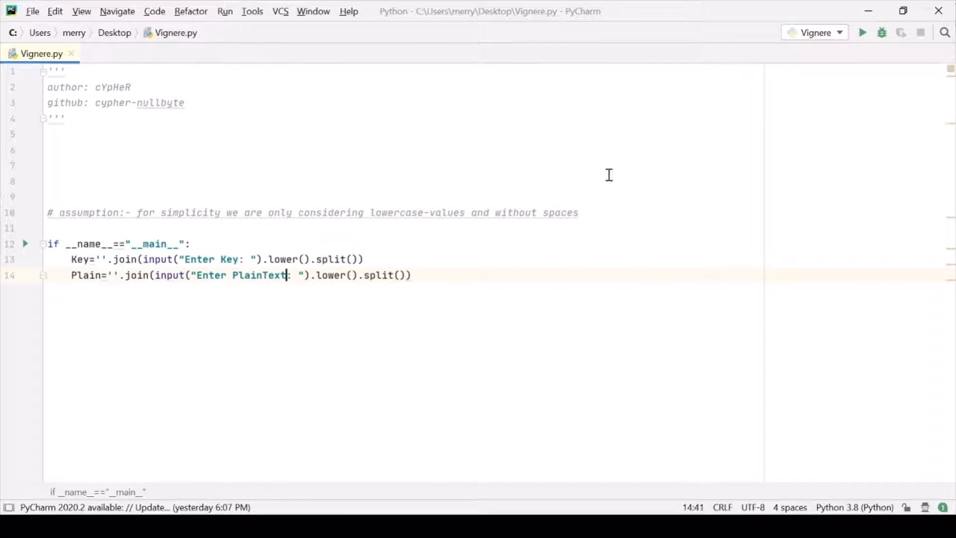
# Step: Add an empty indented line after the Plain input line
pyautogui.click(529, 258)
pyautogui.click(530, 279)
pyautogui.press('Return')
# Step: Highlight the Key and Plain variables while explaining, then return to the empty line
pyautogui.moveTo(73, 259); pyautogui.dragTo(90, 260)
pyautogui.doubleClick(85, 274)
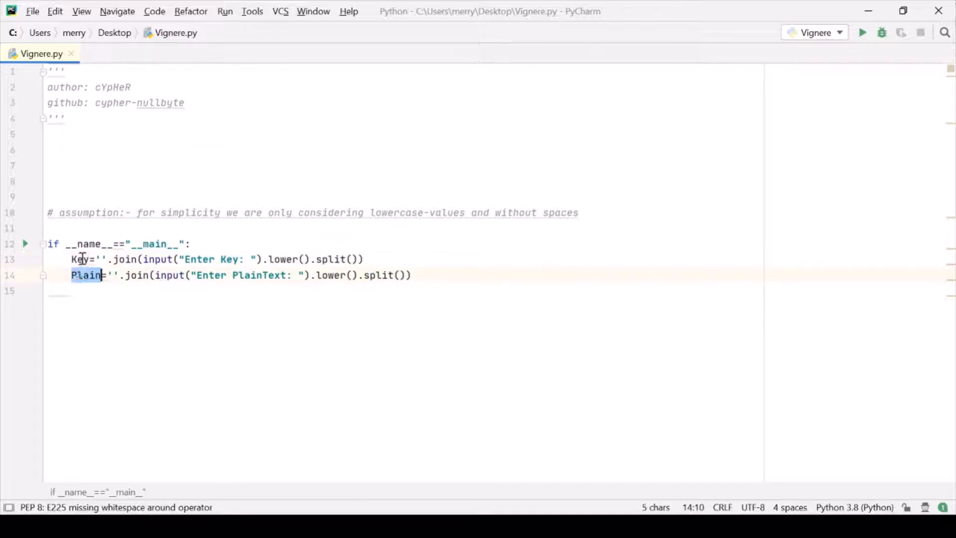
pyautogui.doubleClick(79, 260)
pyautogui.click(88, 274)
pyautogui.doubleClick(88, 274)
pyautogui.doubleClick(79, 259)
pyautogui.click(93, 291)
pyautogui.doubleClick(79, 259)
pyautogui.click(88, 290)
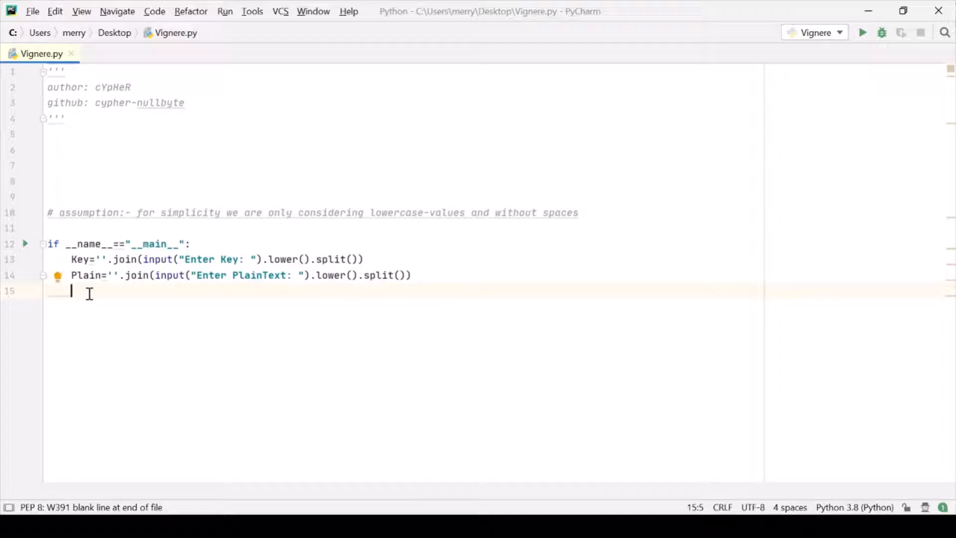
pyautogui.doubleClick(80, 276)
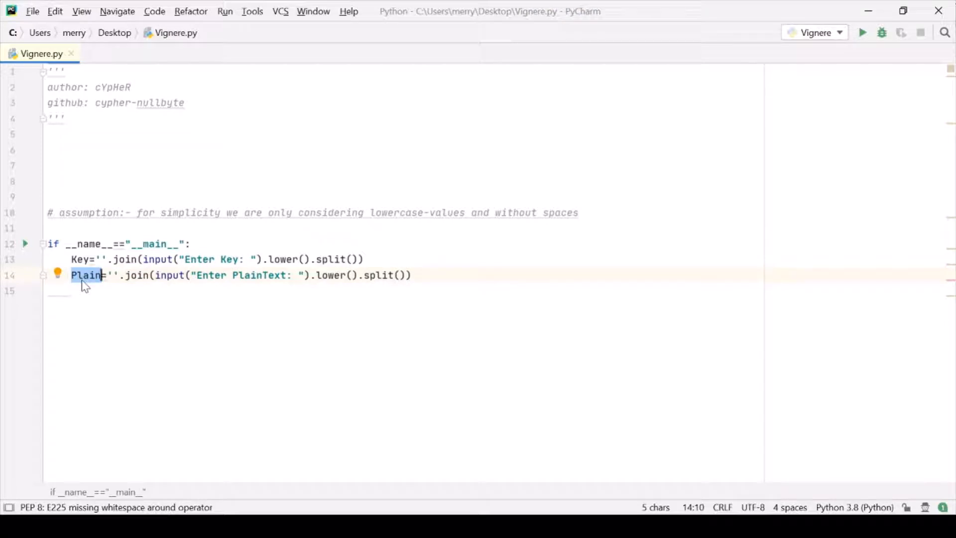
pyautogui.click(85, 291)
pyautogui.write("s=''")
# Step: Below s='', write the loop for i in range(len(Plain)): and start its body
pyautogui.press('Return')
pyautogui.write('for i')
pyautogui.press('BackSpace')
pyautogui.press('BackSpace')
pyautogui.press('BackSpace')
pyautogui.press('BackSpace')
pyautogui.press('BackSpace')
pyautogui.press('Return')
pyautogui.write('for')
pyautogui.press('BackSpace')
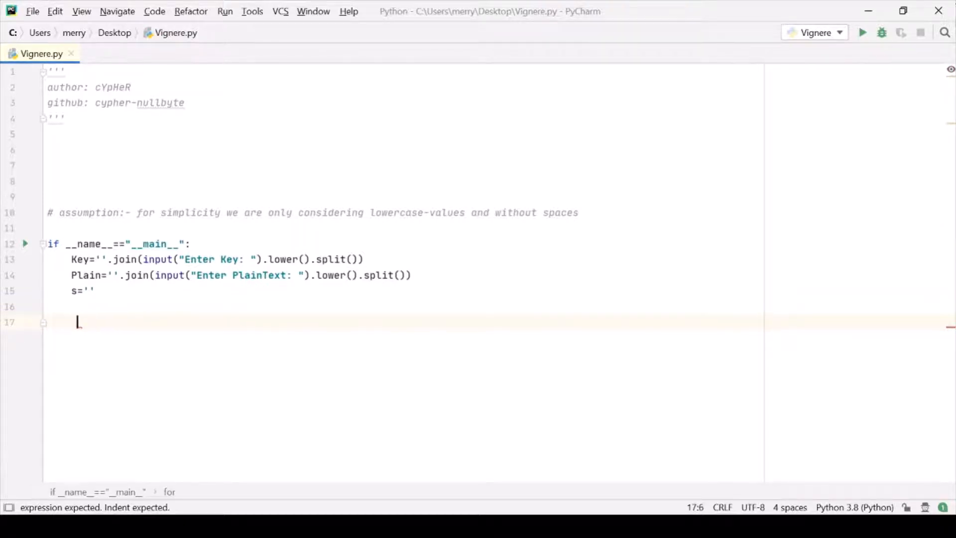
pyautogui.press('BackSpace')
pyautogui.write('i inn')
pyautogui.write('ange')
pyautogui.press('BackSpace')
pyautogui.press('BackSpace')
pyautogui.write('ge(len(Plainn')
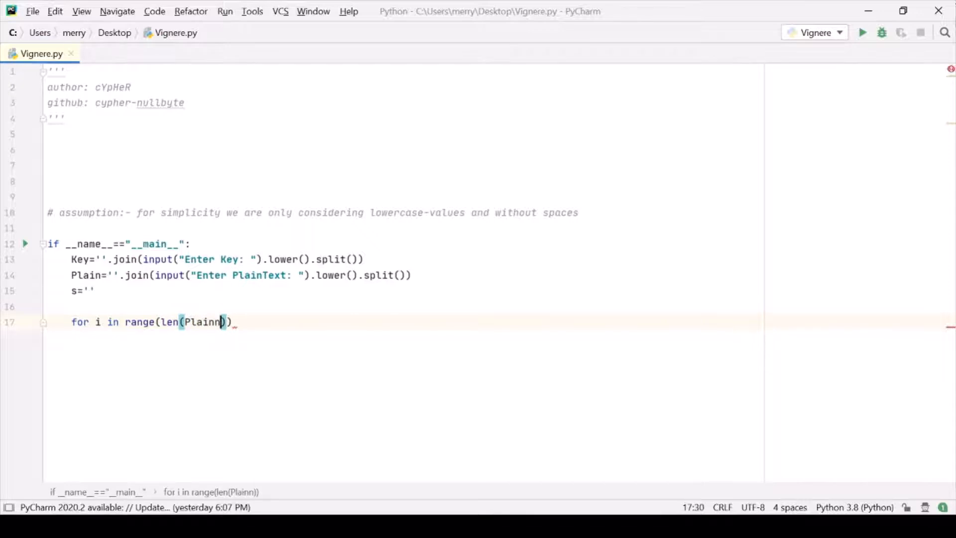
pyautogui.press('BackSpace')
pyautogui.write('n)):')
pyautogui.press('Return')
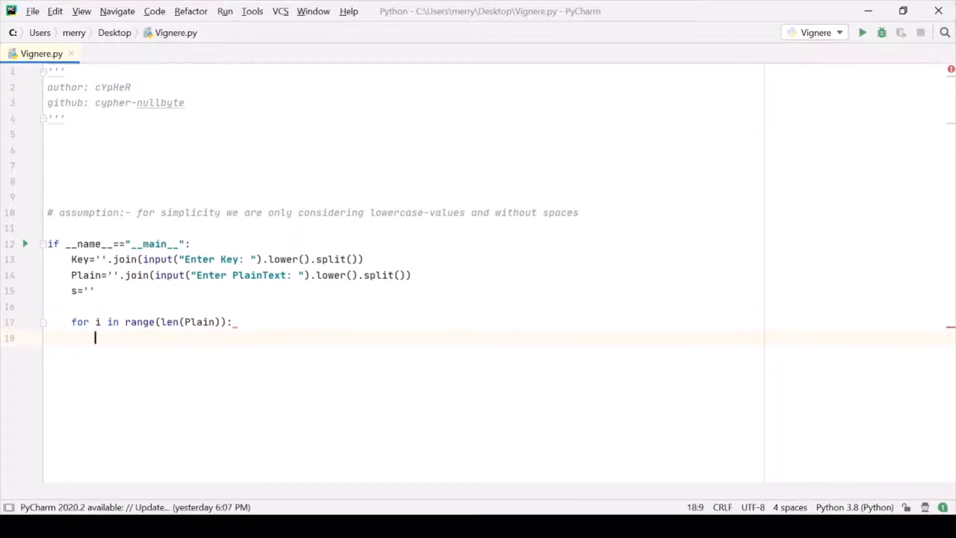
pyautogui.write('s')
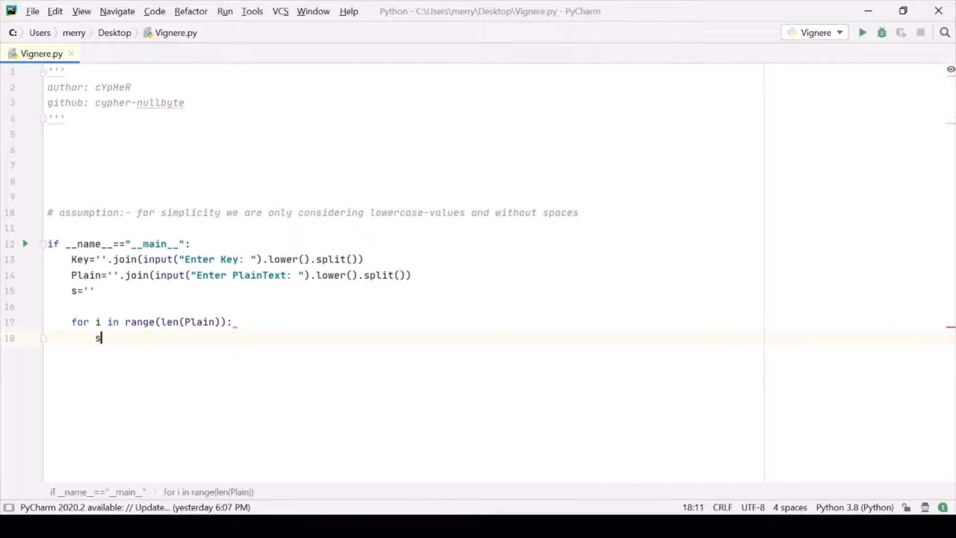
pyautogui.write('+=')
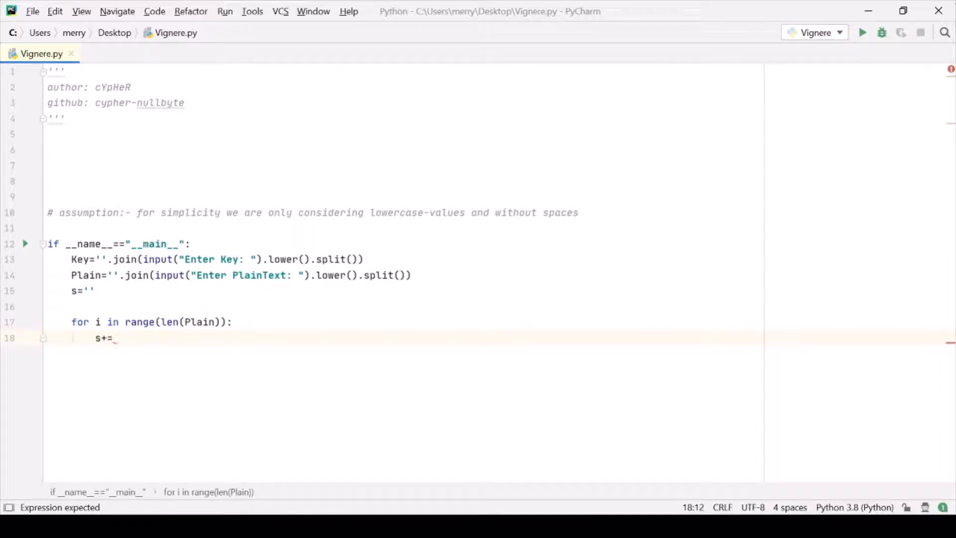
pyautogui.write('Key')
pyautogui.write('[')
pyautogui.write('i%l')
# Step: Declare caterpillar=0 above the loop and append s+=Key[caterpillar%len(Key)] inside it
pyautogui.press('BackSpace')
pyautogui.press('BackSpace')
pyautogui.press('BackSpace')
pyautogui.press('Up')
pyautogui.press('Up')
pyautogui.write('caterpillar=0')
pyautogui.press('Down')
pyautogui.press('Down')
pyautogui.press('Left')
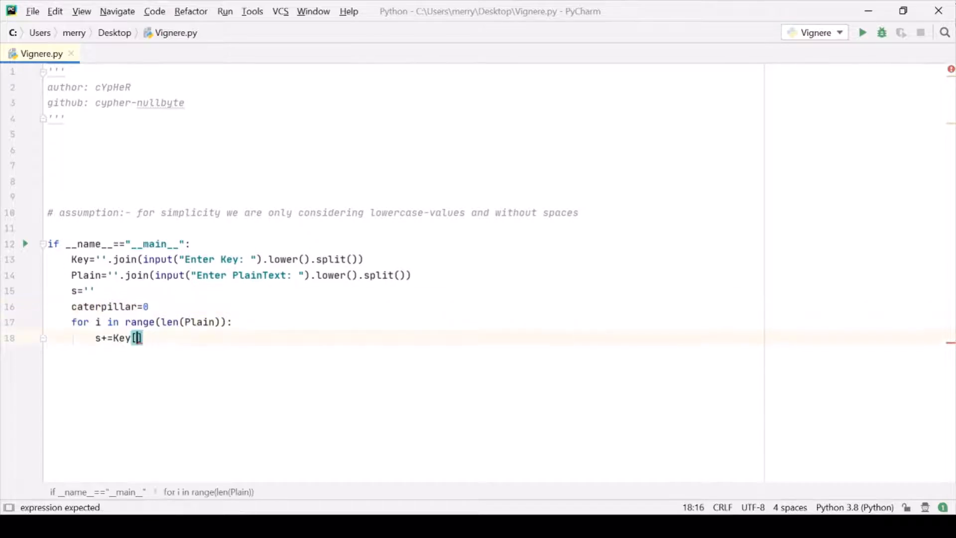
pyautogui.write('caterpillar')
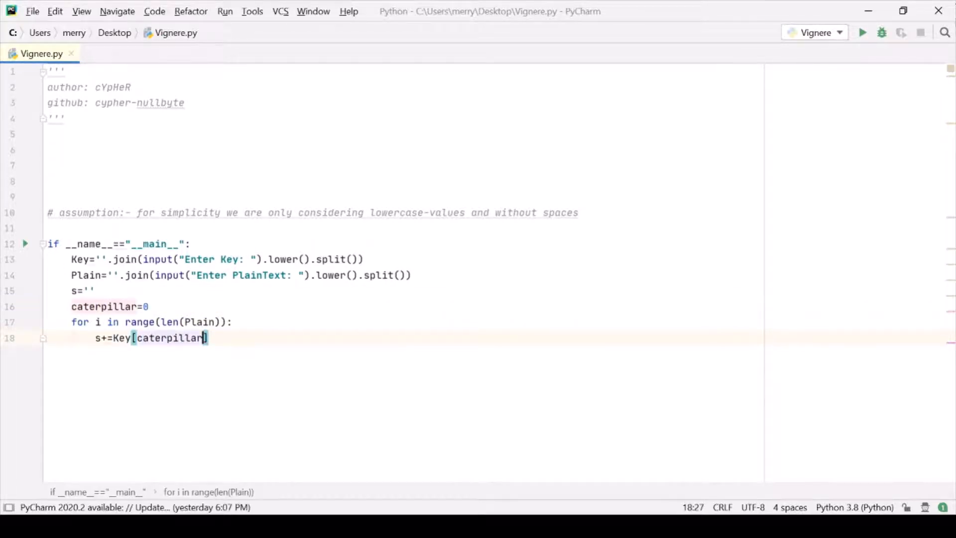
pyautogui.write('%len(Key)')
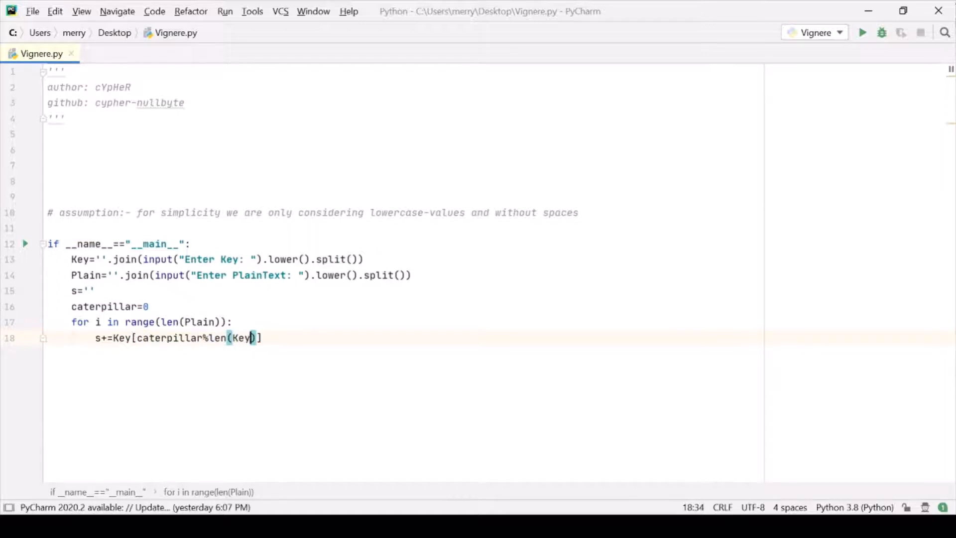
pyautogui.write(']')
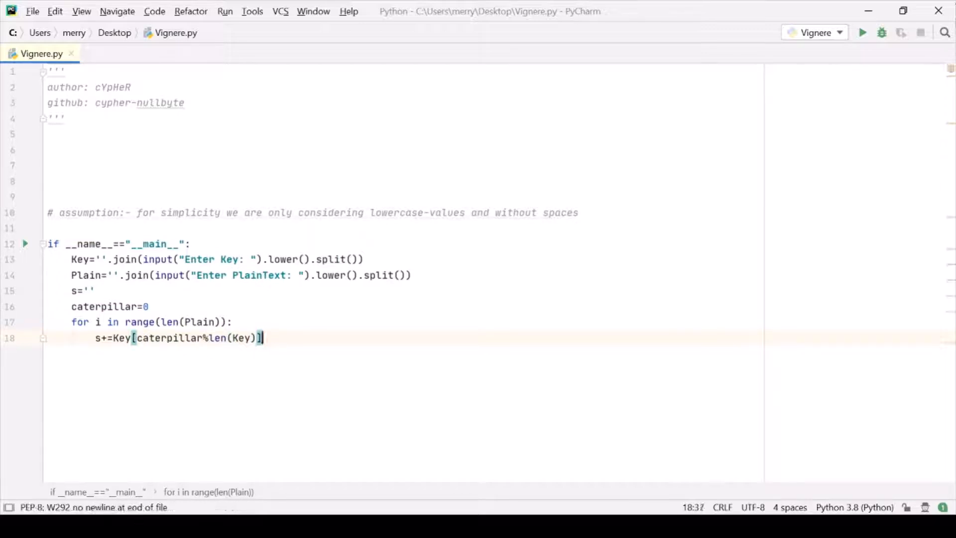
# Step: Highlight the Key index expression while explaining, then add caterpillar+=1 on a new loop line
pyautogui.moveTo(137, 338); pyautogui.dragTo(255, 339)
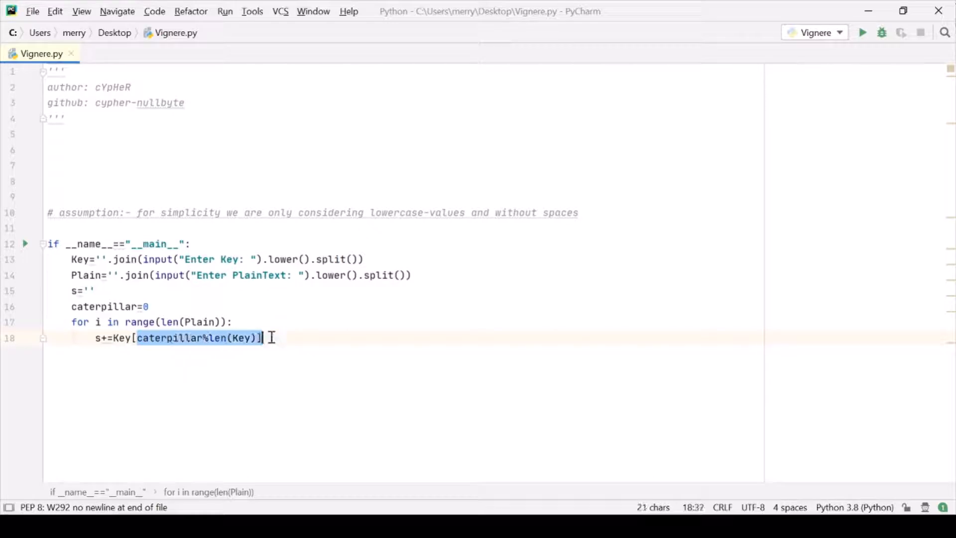
pyautogui.click(155, 322)
pyautogui.doubleClick(170, 338)
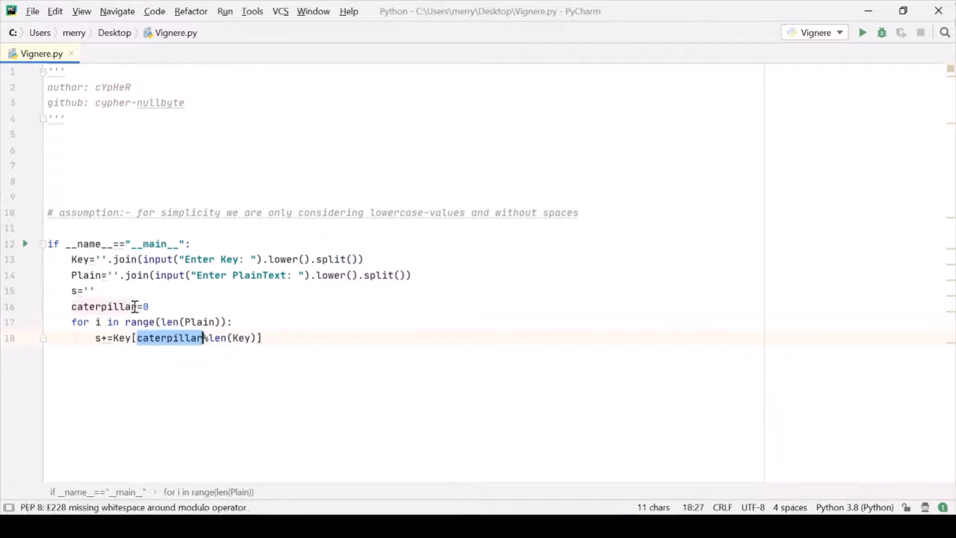
pyautogui.click(114, 307)
pyautogui.click(281, 338)
pyautogui.press('Return')
pyautogui.write('caterpillar+=1')
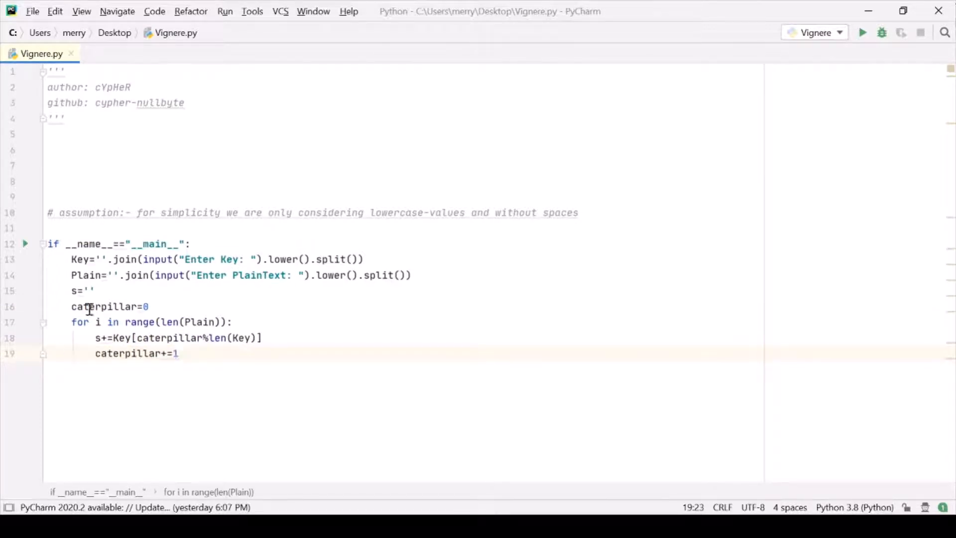
# Step: Highlight the caterpillar counter, key length and loop range while explaining, ending at the increment line
pyautogui.moveTo(70, 305)
pyautogui.mouseDown()
pyautogui.moveTo(145, 305)
pyautogui.moveTo(152, 317)
pyautogui.mouseUp()
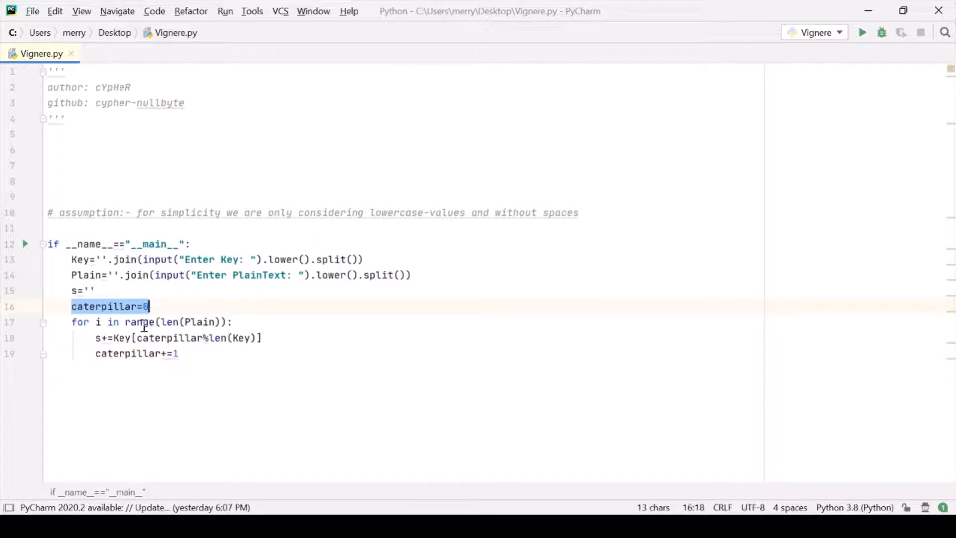
pyautogui.click(118, 338)
pyautogui.moveTo(71, 307); pyautogui.dragTo(143, 306)
pyautogui.doubleClick(79, 274)
pyautogui.click(74, 306)
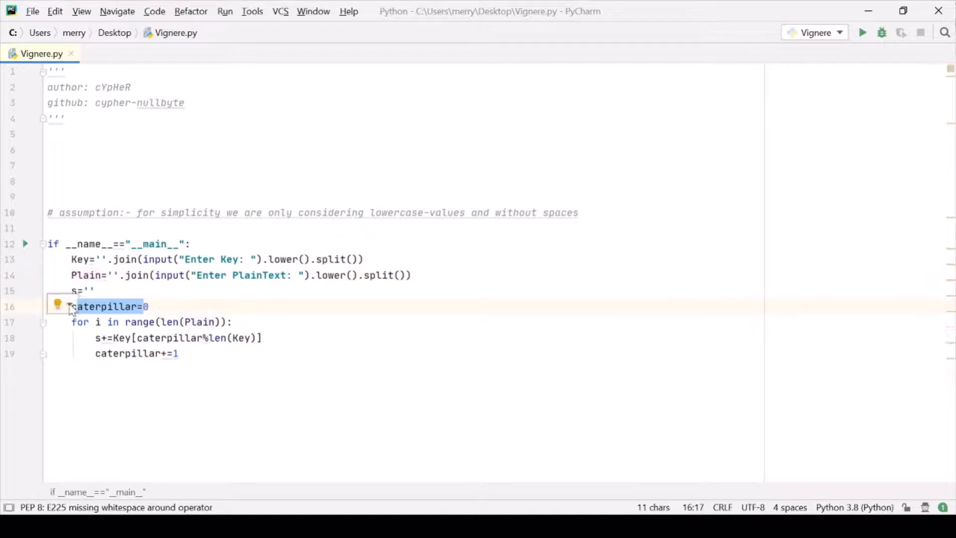
pyautogui.click(94, 291)
pyautogui.doubleClick(157, 338)
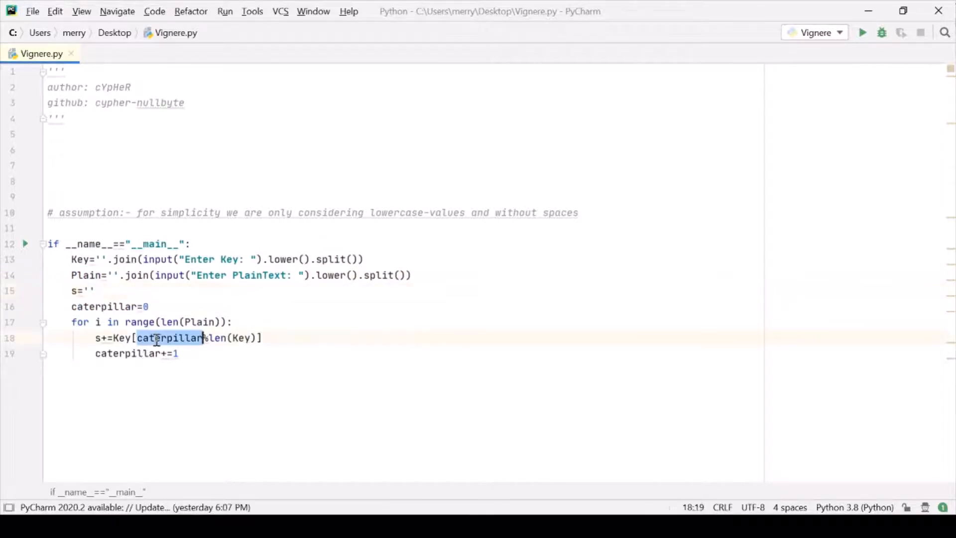
pyautogui.doubleClick(241, 338)
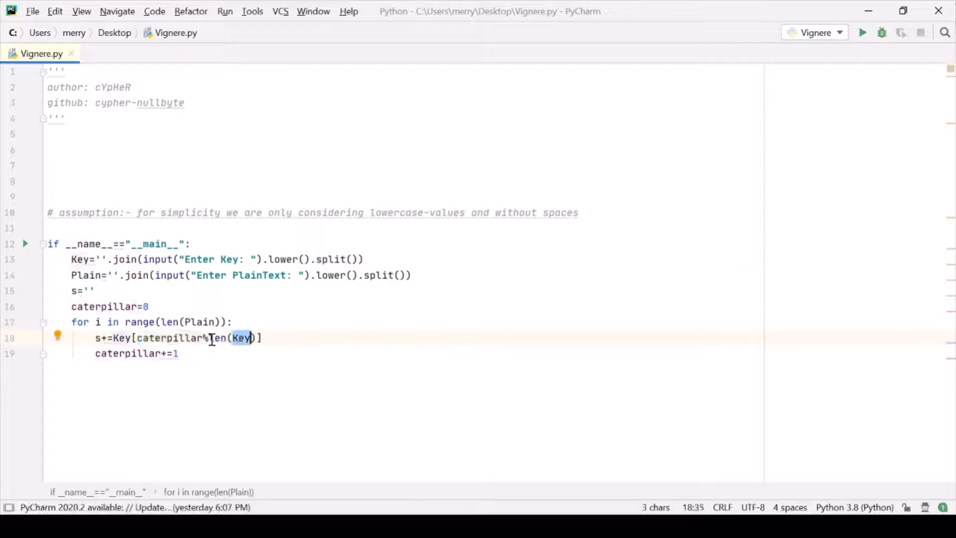
pyautogui.moveTo(209, 338); pyautogui.dragTo(255, 337)
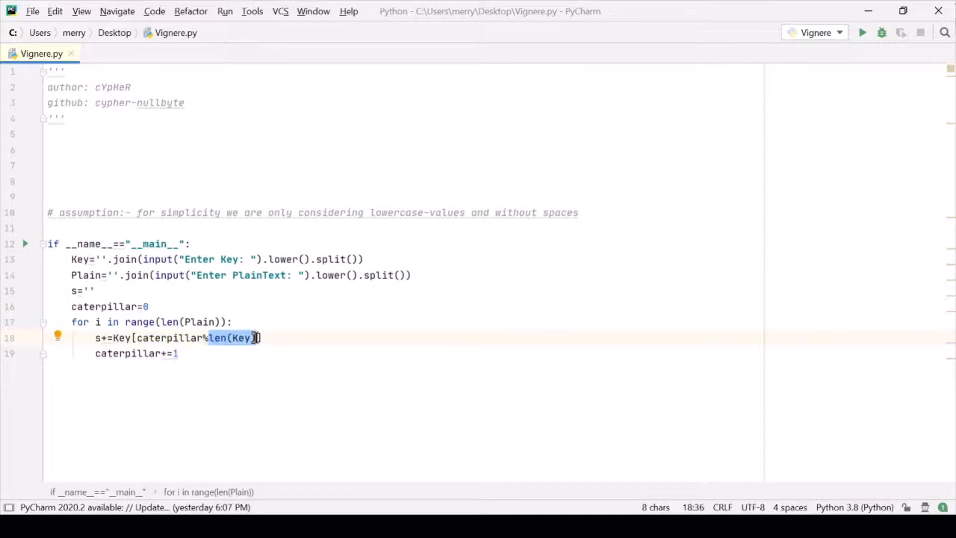
pyautogui.doubleClick(170, 337)
pyautogui.doubleClick(117, 306)
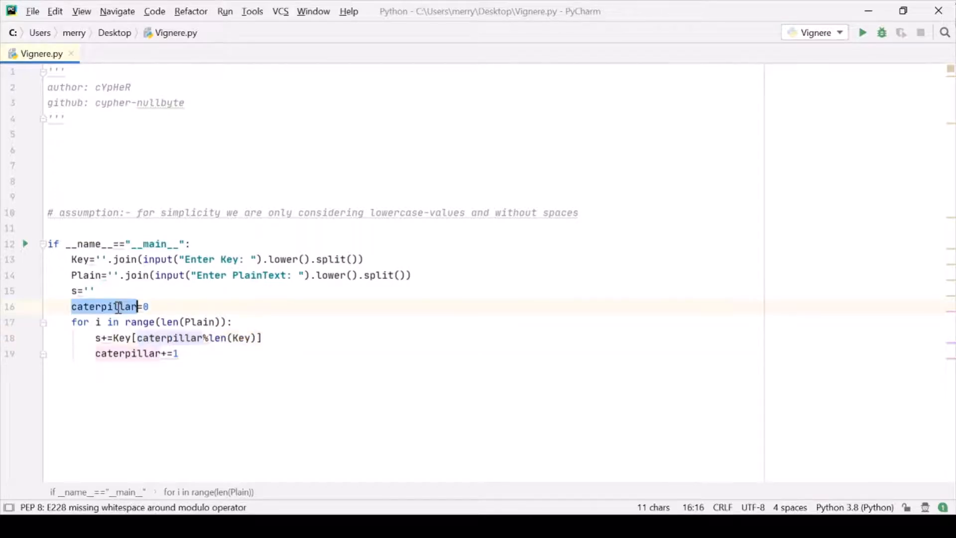
pyautogui.doubleClick(187, 322)
pyautogui.doubleClick(171, 322)
pyautogui.click(188, 322)
pyautogui.moveTo(149, 306); pyautogui.dragTo(71, 306)
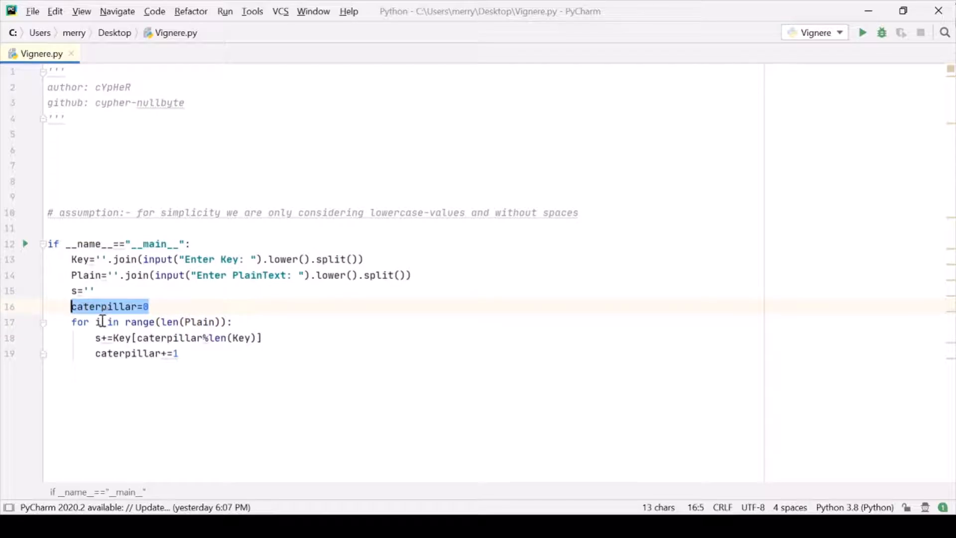
pyautogui.doubleClick(178, 337)
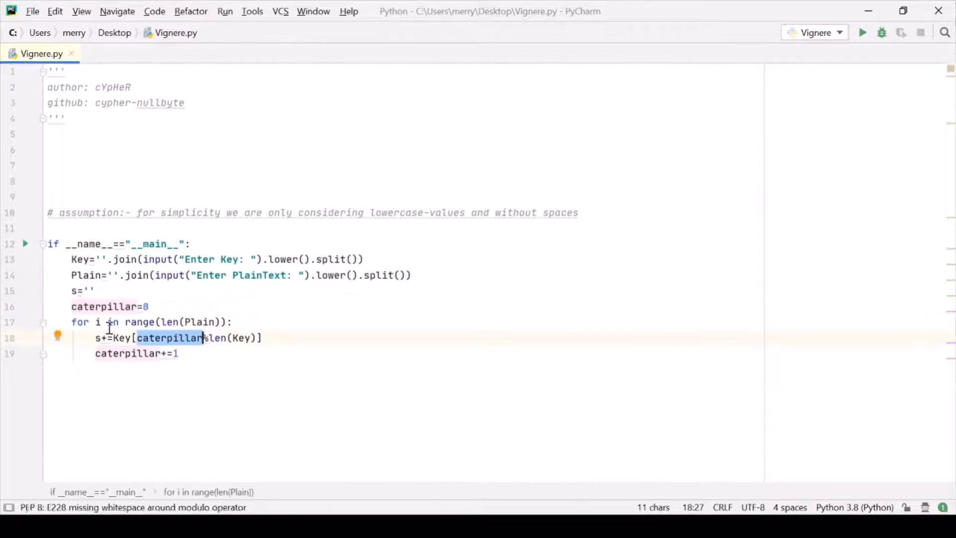
pyautogui.click(93, 321)
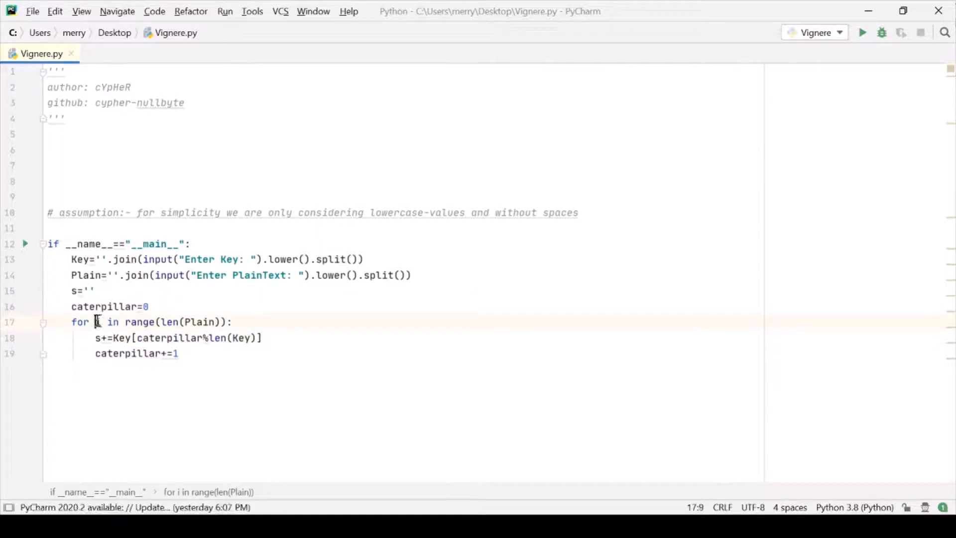
pyautogui.click(107, 323)
pyautogui.moveTo(108, 323); pyautogui.dragTo(101, 325)
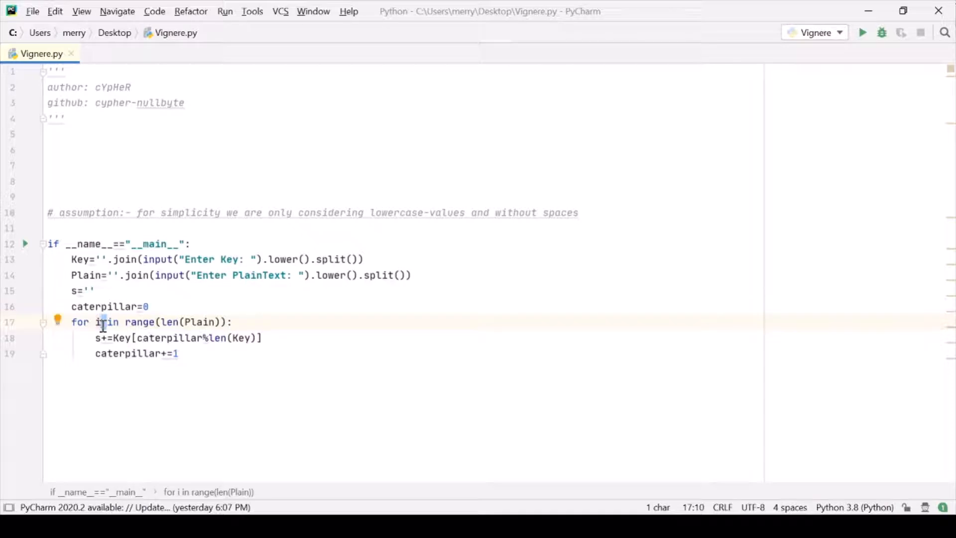
pyautogui.click(189, 353)
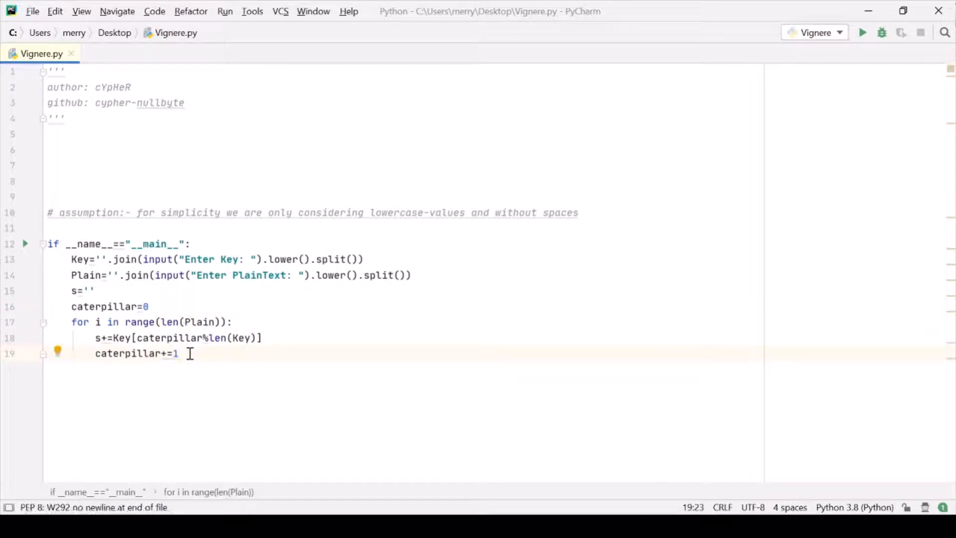
# Step: After the loop, write CipherText=Vigenere(Plain,s), discarding a half-typed print call
pyautogui.press('Return')
pyautogui.press('BackSpace')
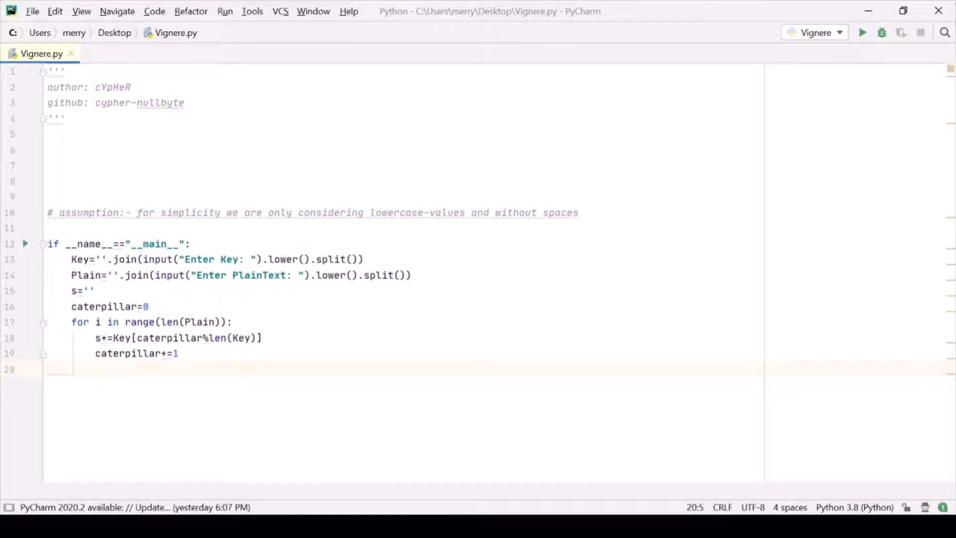
pyautogui.write('p')
pyautogui.write('e')
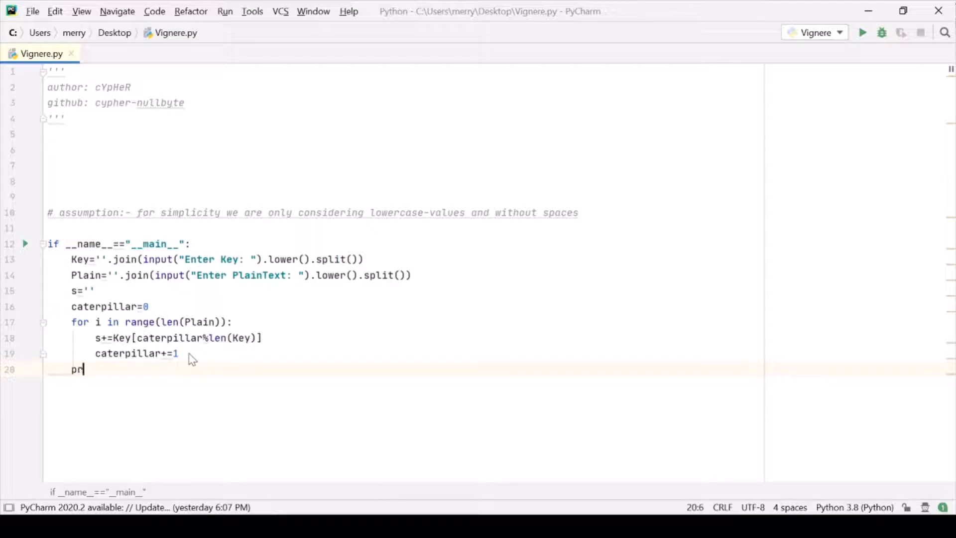
pyautogui.write('int(')
pyautogui.press('BackSpace')
pyautogui.press('BackSpace')
pyautogui.press('BackSpace')
pyautogui.press('BackSpace')
pyautogui.press('BackSpace')
pyautogui.press('BackSpace')
pyautogui.write('Cipohe')
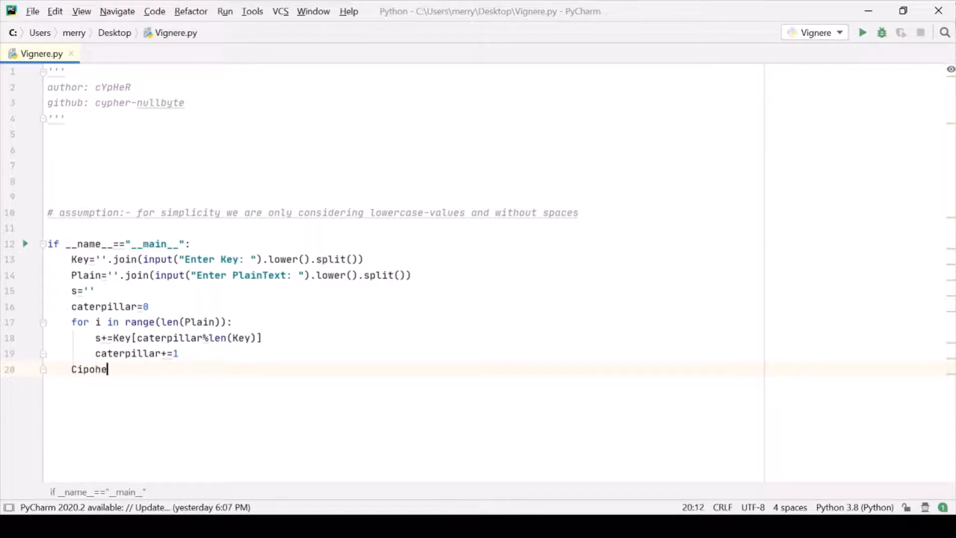
pyautogui.press('BackSpace')
pyautogui.press('BackSpace')
pyautogui.press('BackSpace')
pyautogui.write('herTex')
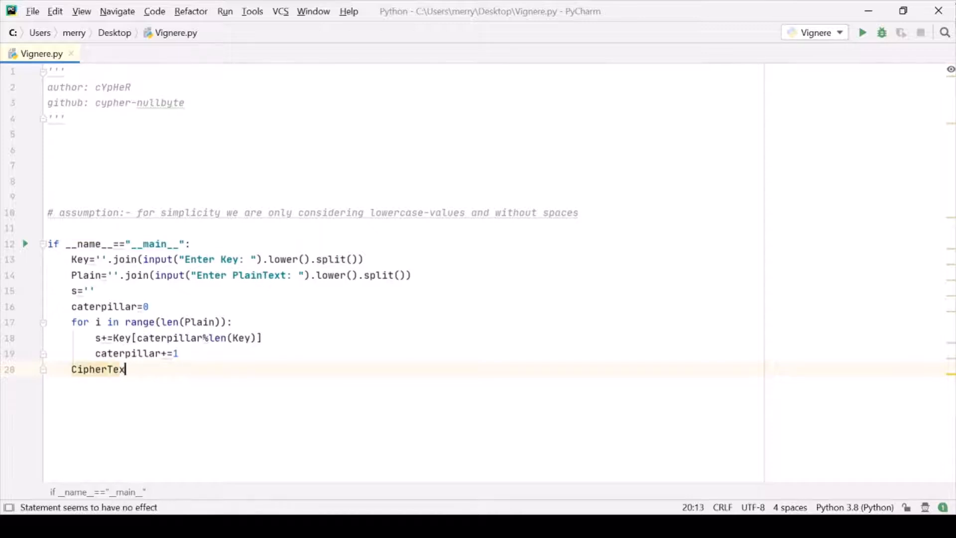
pyautogui.write('t=Vigen')
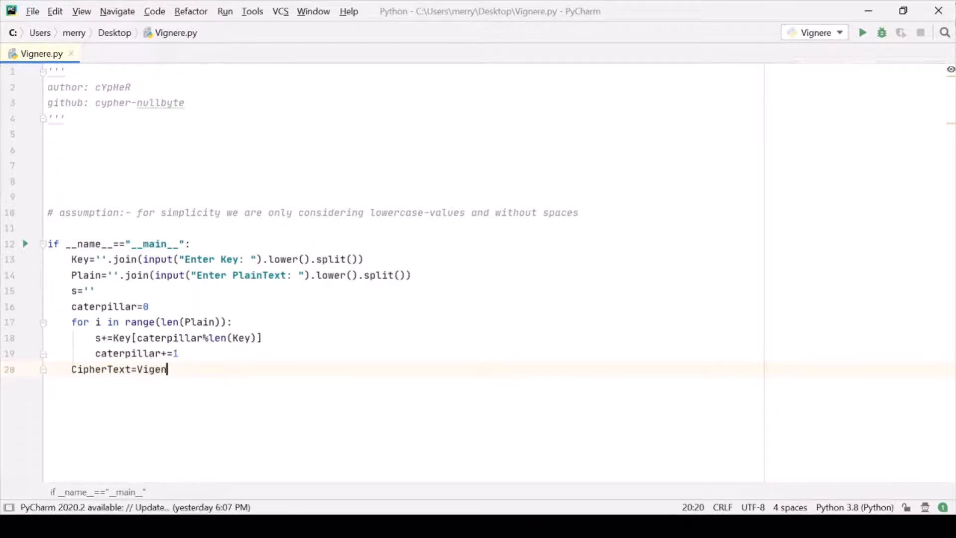
pyautogui.write('ere(')
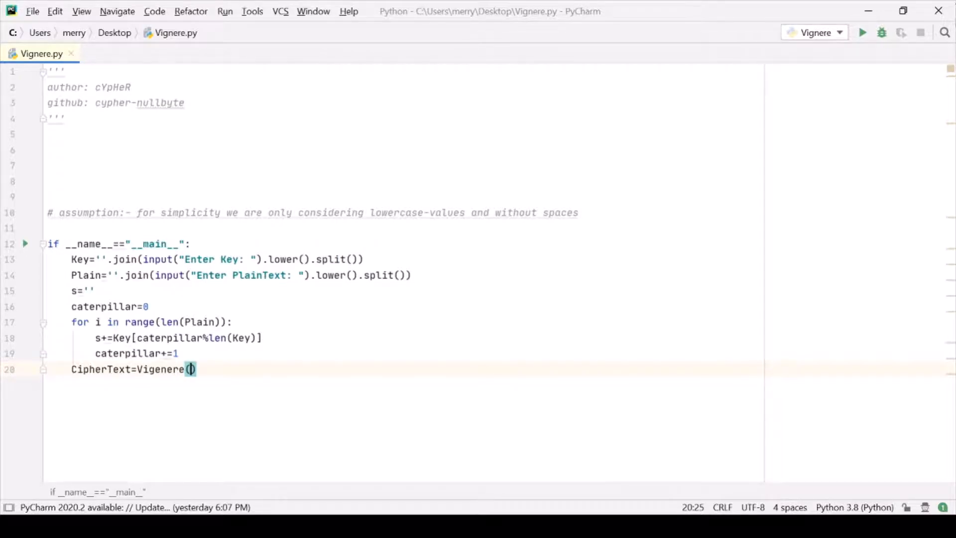
pyautogui.write('Pl')
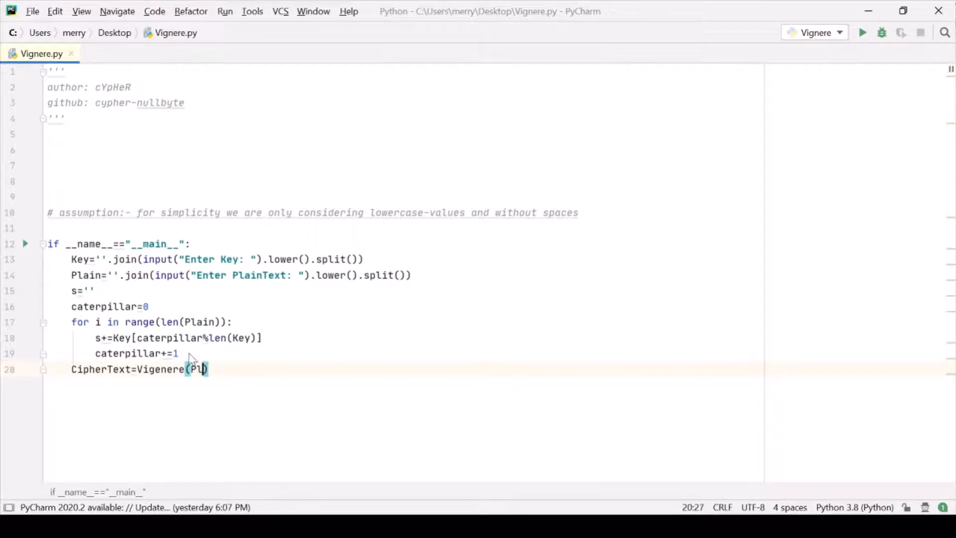
pyautogui.write('ain,s)')
# Step: Add print("CipherText: ",CipherText) below it, accepting the CipherText completion
pyautogui.press('Return')
pyautogui.press('BackSpace')
pyautogui.press('Return')
pyautogui.write('print("')
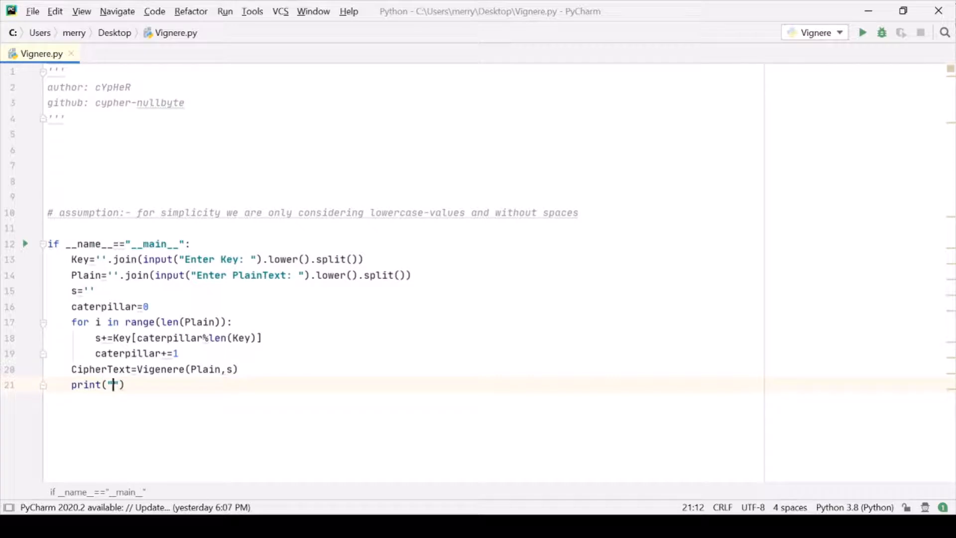
pyautogui.write('Cipher')
pyautogui.press('BackSpace')
pyautogui.press('BackSpace')
pyautogui.press('BackSpace')
pyautogui.press('BackSpace')
pyautogui.press('BackSpace')
pyautogui.write('ipherText:')
pyautogui.press('Up')
pyautogui.press('Down')
pyautogui.press('Right')
pyautogui.press('Right')
pyautogui.write('.c')
pyautogui.press('BackSpace')
pyautogui.press('BackSpace')
pyautogui.write(',Cip')
pyautogui.press('Return')
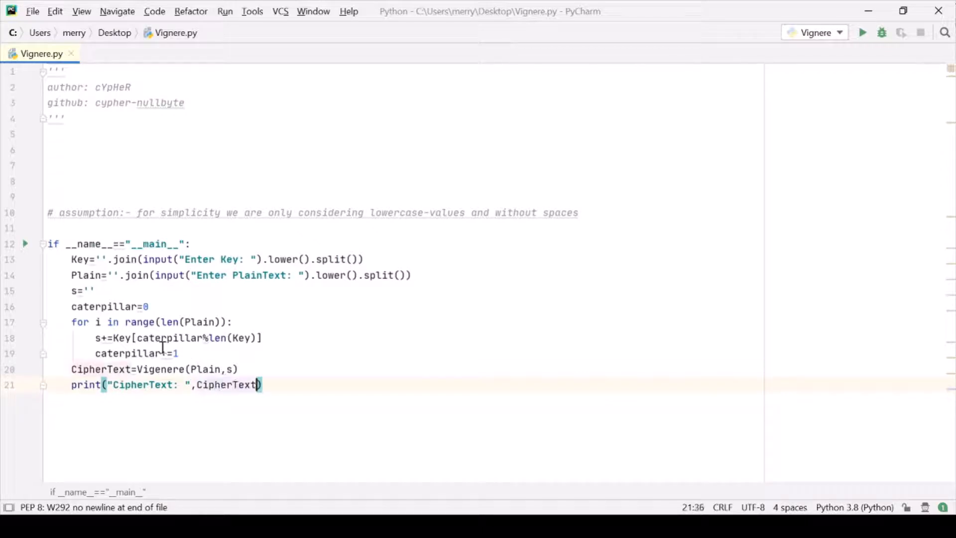
# Step: Copy the Vigenere(Plain,s) call and paste it near the top as the function definition line
pyautogui.doubleClick(157, 368)
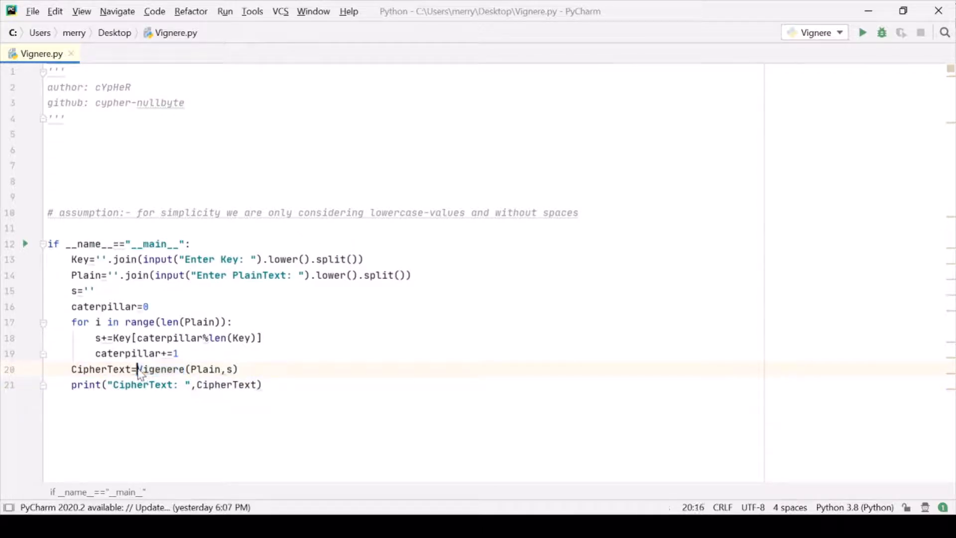
pyautogui.moveTo(137, 369)
pyautogui.mouseDown()
pyautogui.moveTo(205, 367)
pyautogui.moveTo(102, 384)
pyautogui.mouseUp()
pyautogui.moveTo(240, 369); pyautogui.dragTo(236, 369)
pyautogui.hotkey('ctrl', 'c')
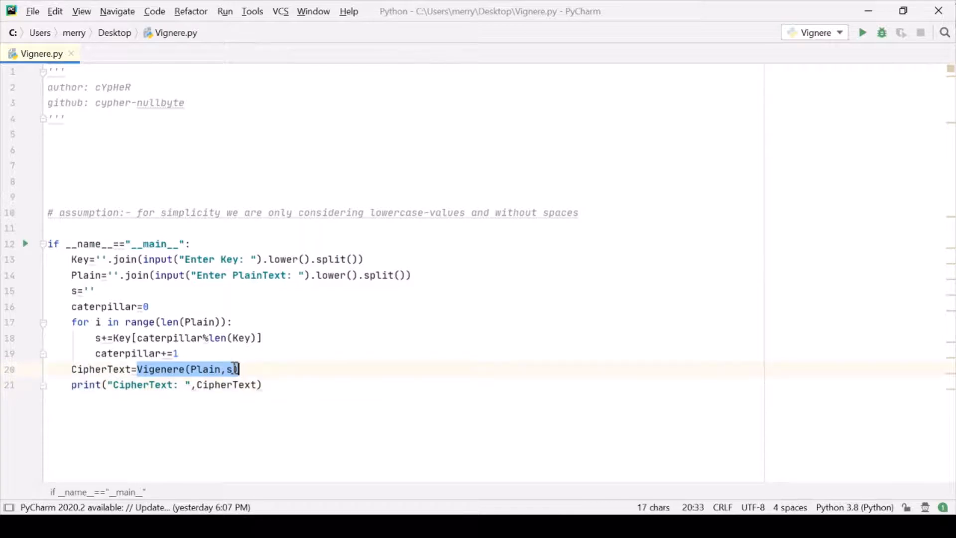
pyautogui.click(100, 138)
pyautogui.press('Return')
pyautogui.write('derf')
pyautogui.press('BackSpace')
pyautogui.press('BackSpace')
pyautogui.write('f')
pyautogui.hotkey('ctrl', 'v')
pyautogui.write('print(')
pyautogui.press('BackSpace')
pyautogui.press('BackSpace')
pyautogui.press('BackSpace')
pyautogui.press('BackSpace')
pyautogui.press('BackSpace')
pyautogui.press('BackSpace')
pyautogui.write(':')
pyautogui.press('Return')
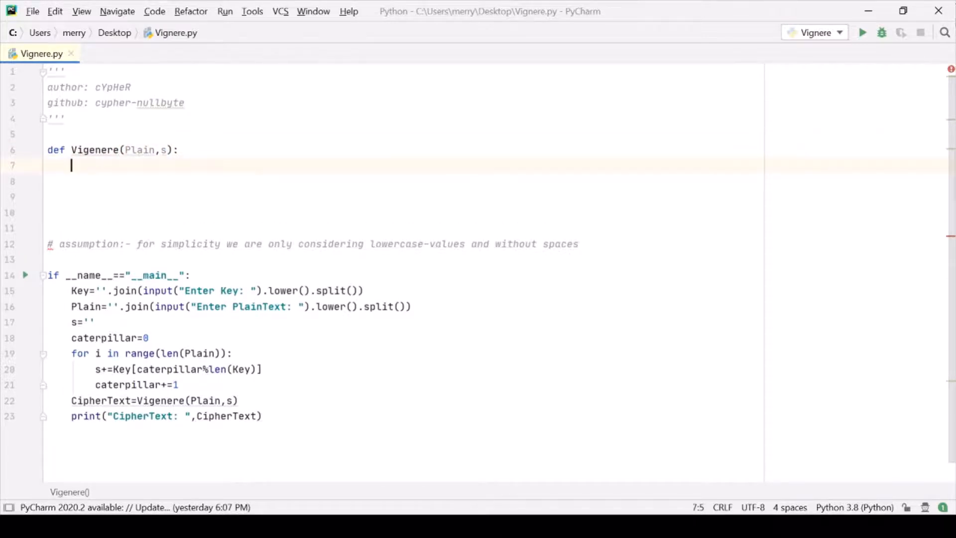
# Step: Rename the parameter Plain to text and initialise result="" in the function body
pyautogui.doubleClick(137, 151)
pyautogui.write('tx')
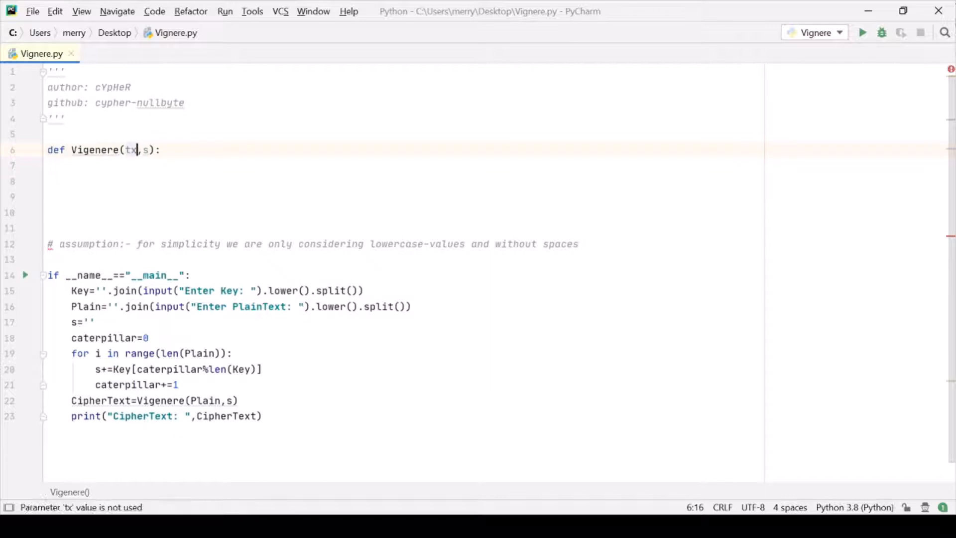
pyautogui.press('BackSpace')
pyautogui.write('ext')
pyautogui.click(220, 160)
pyautogui.write('resul')
pyautogui.press('BackSpace')
pyautogui.press('BackSpace')
pyautogui.write('ul')
pyautogui.press('BackSpace')
pyautogui.press('BackSpace')
pyautogui.write('ult="" \\')
# Step: Start the loop line for i in range(len(text)) below result
pyautogui.press('Return')
pyautogui.write('"')
pyautogui.press('BackSpace')
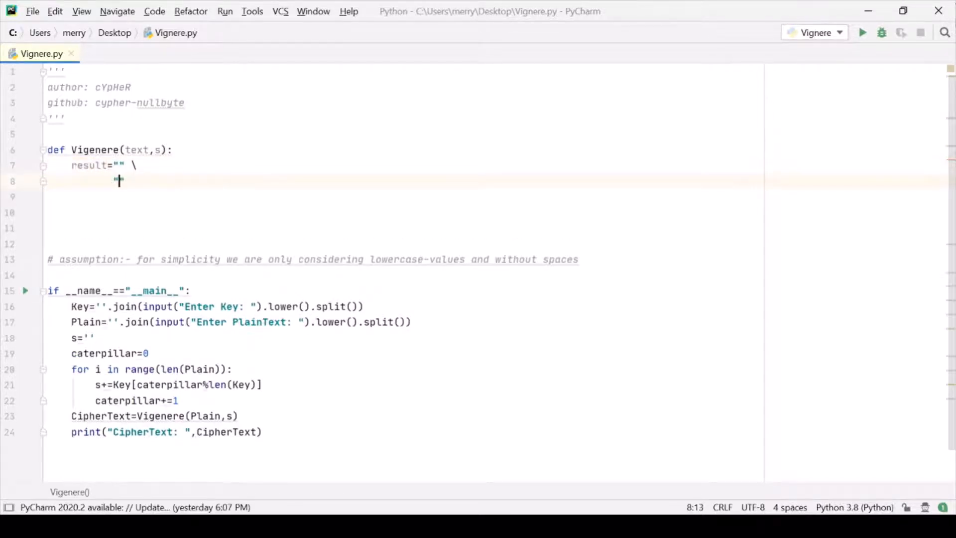
pyautogui.press('BackSpace')
pyautogui.press('BackSpace')
pyautogui.press('BackSpace')
pyautogui.press('Return')
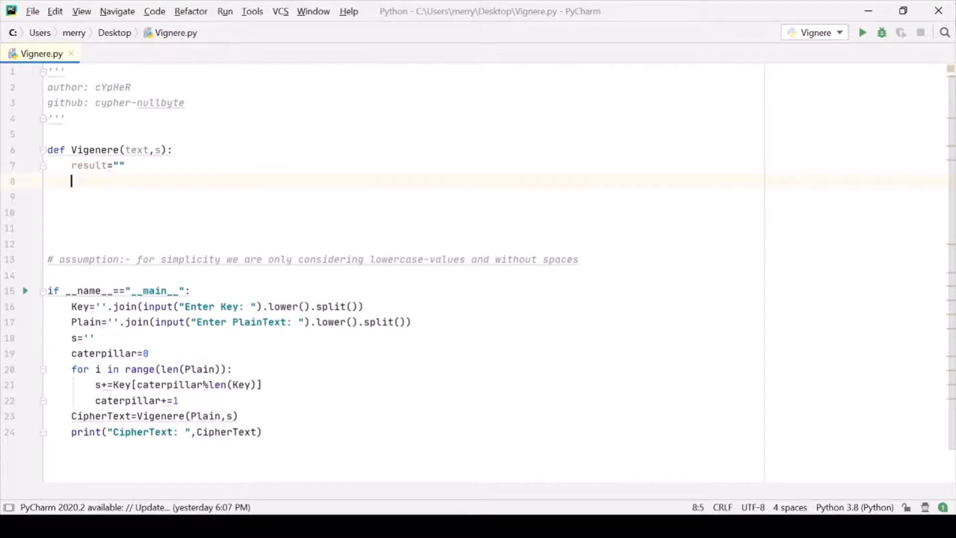
pyautogui.write('for i')
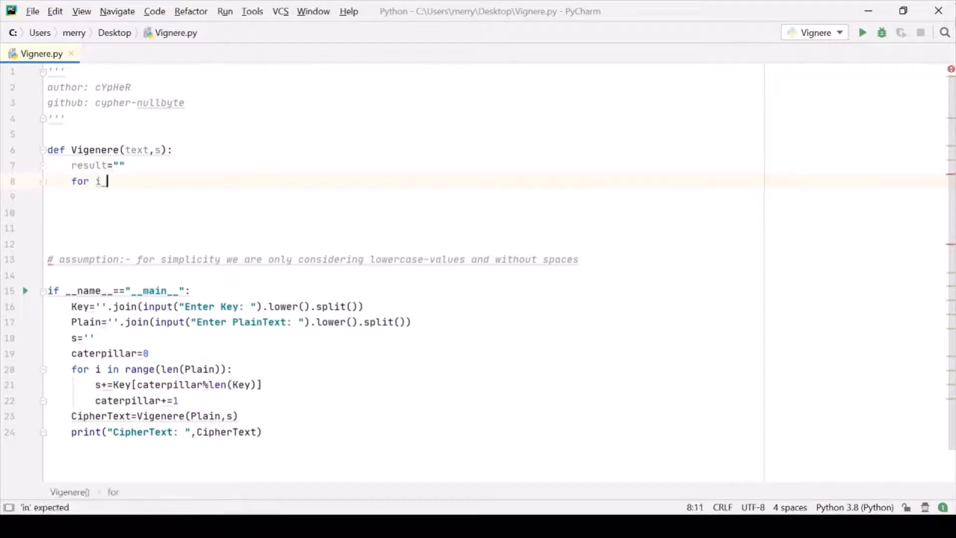
pyautogui.write(' in range(le')
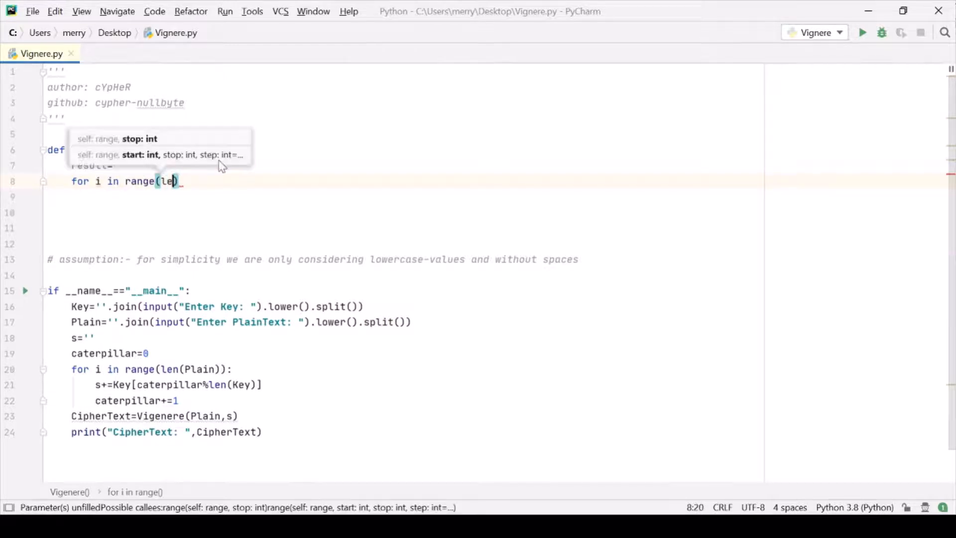
pyautogui.write('n(')
pyautogui.write('t')
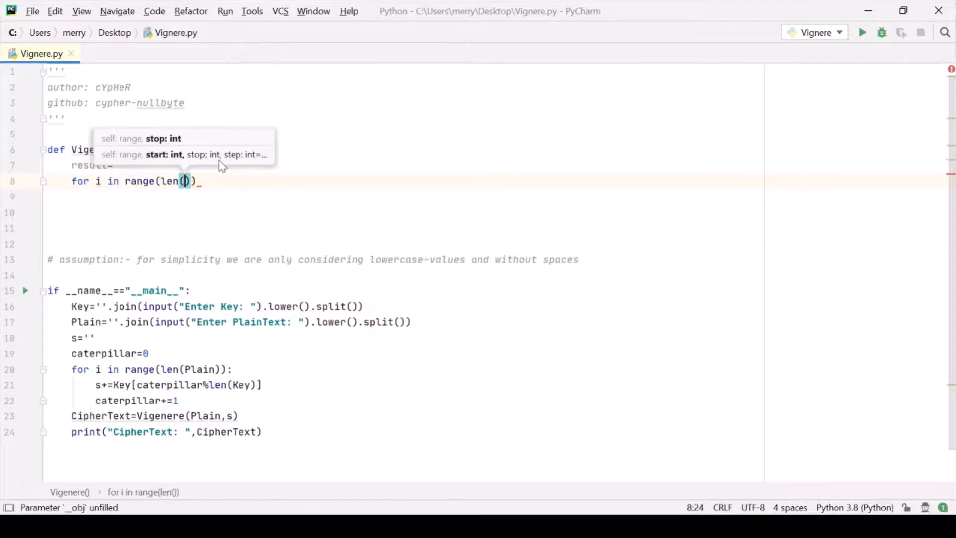
pyautogui.write('ext)')
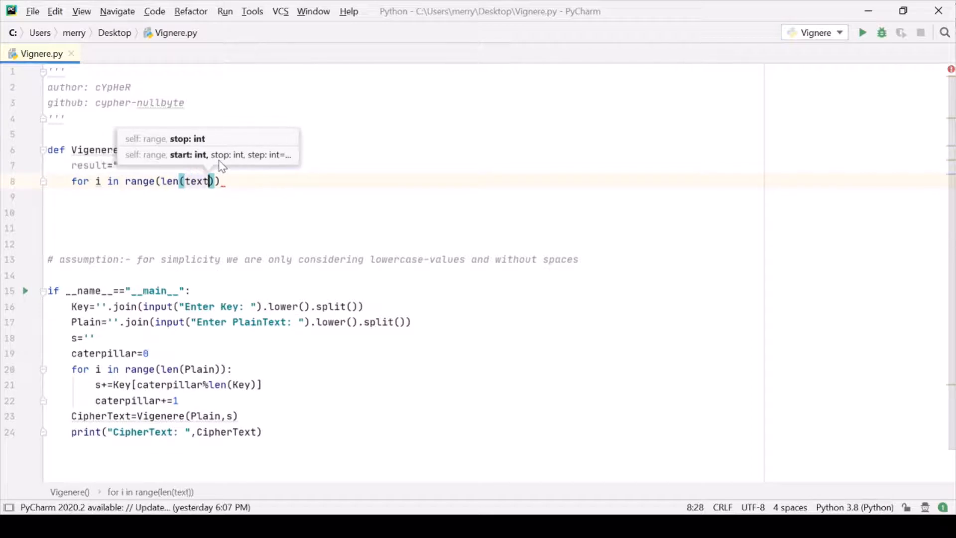
pyautogui.write('):')
# Step: Finish the loop header and set char=text[i] inside it
pyautogui.press('Return')
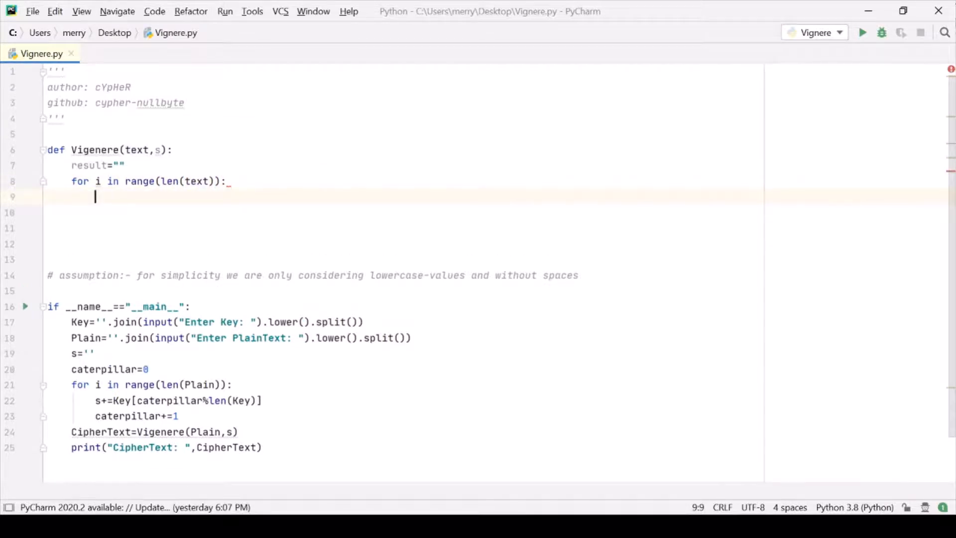
pyautogui.write('char')
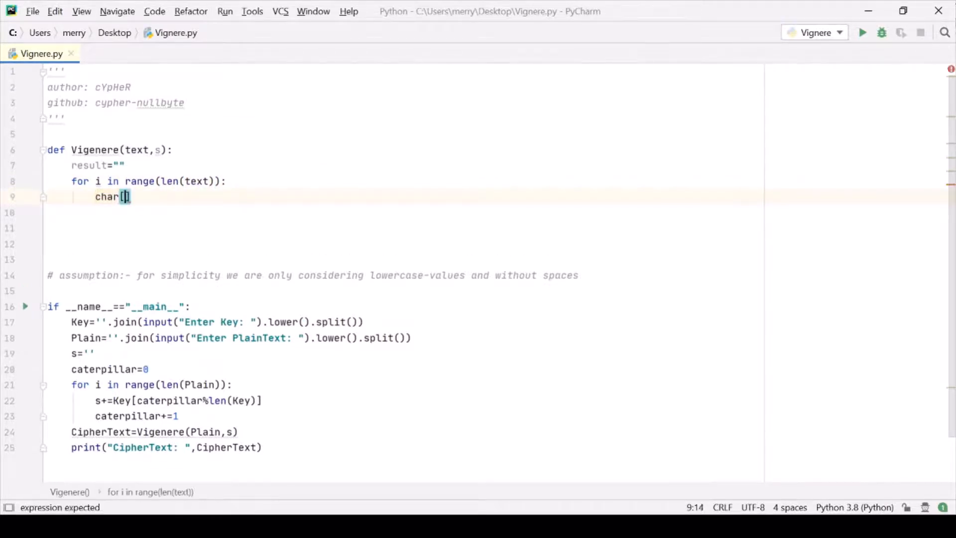
pyautogui.write('=text[i]')
pyautogui.press('Return')
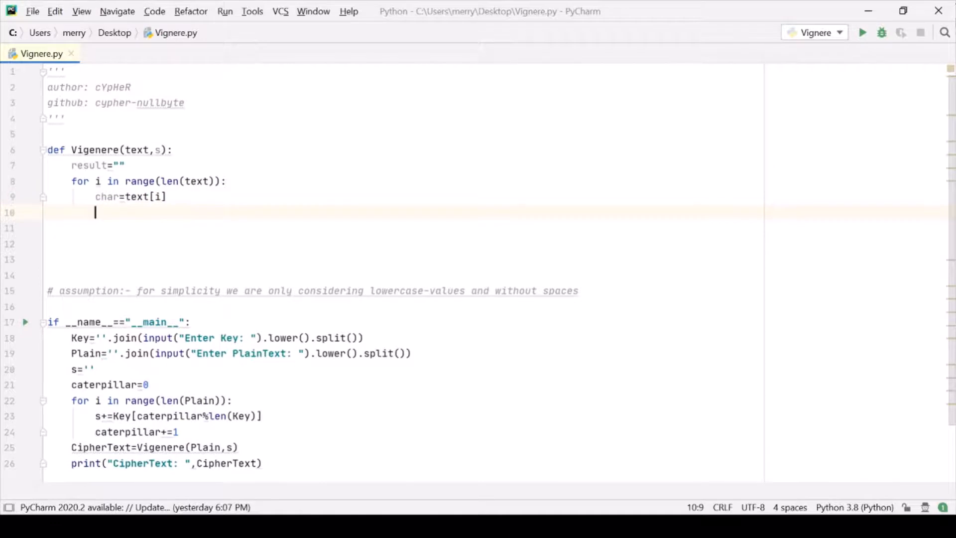
pyautogui.write('re')
pyautogui.press('BackSpace')
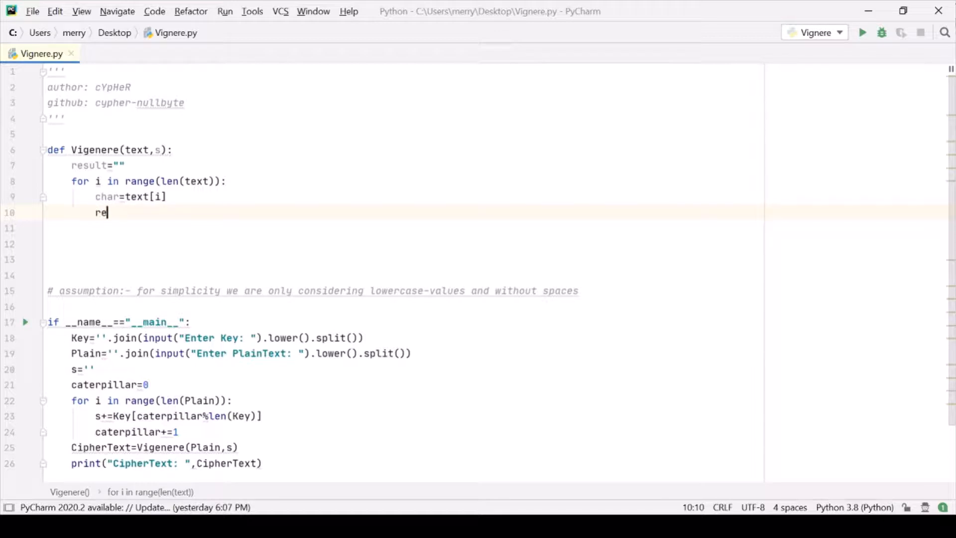
pyautogui.write('sult+=')
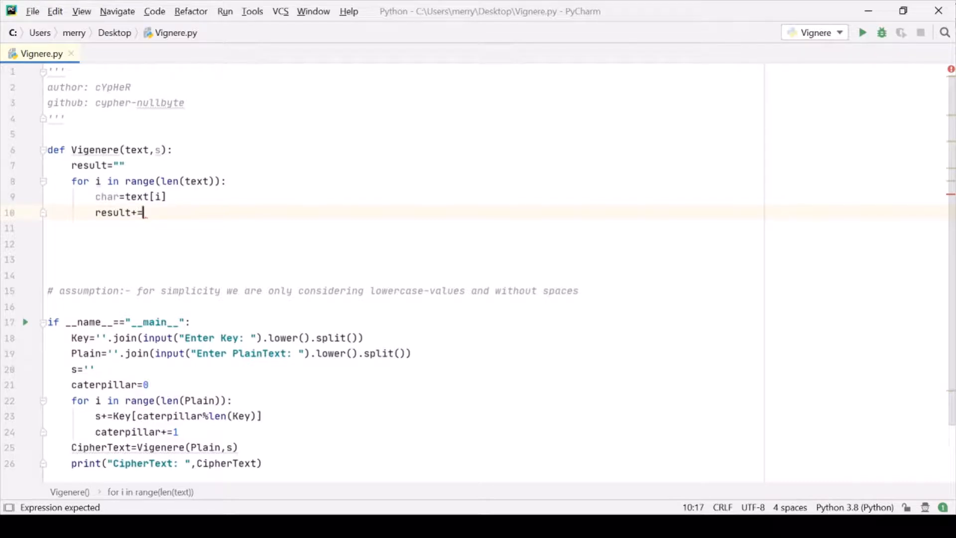
pyautogui.write('chd')
# Step: Begin appending result+=chr((ord(char)-97)) on the next line
pyautogui.press('BackSpace')
pyautogui.write('r(o')
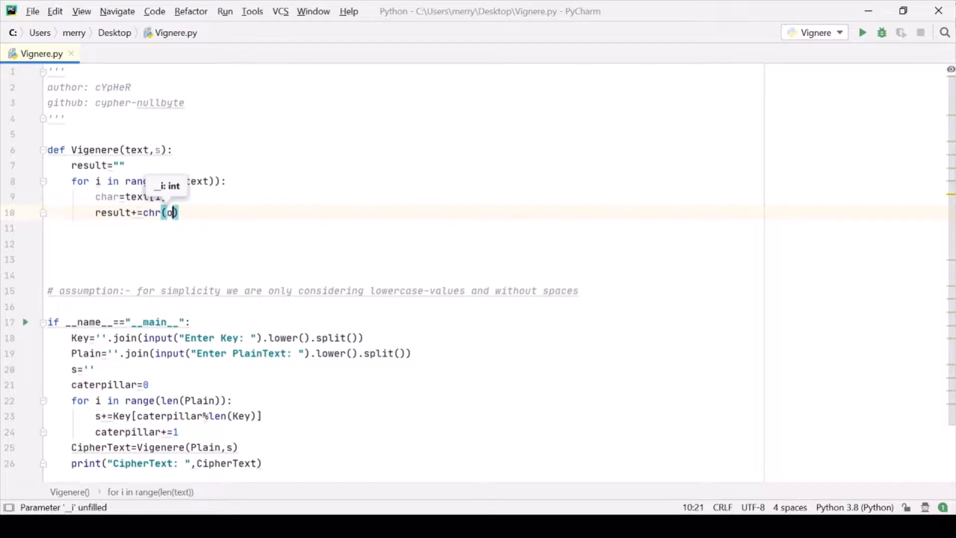
pyautogui.write('(ord(')
pyautogui.write('cahr')
pyautogui.press('BackSpace')
pyautogui.press('BackSpace')
pyautogui.press('BackSpace')
pyautogui.write('har')
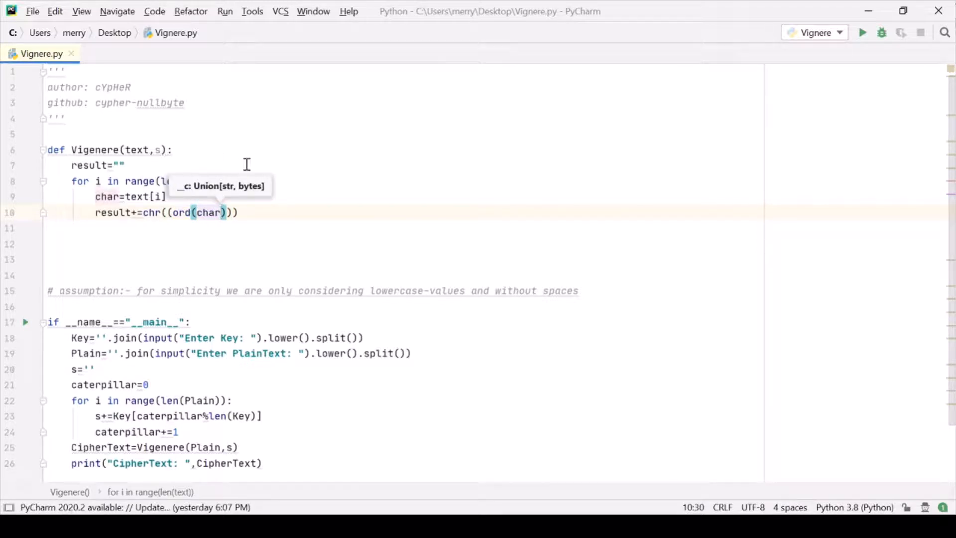
pyautogui.press('Right')
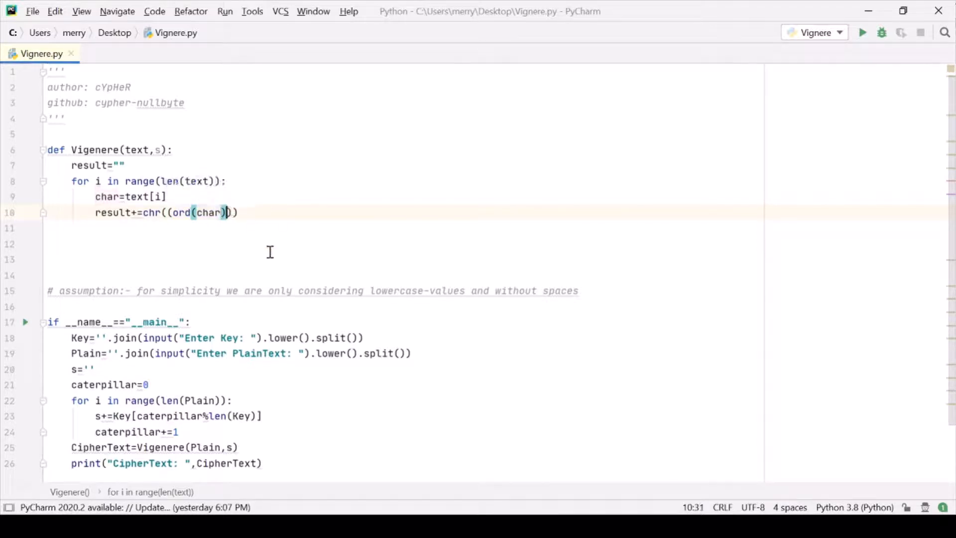
pyautogui.write('-')
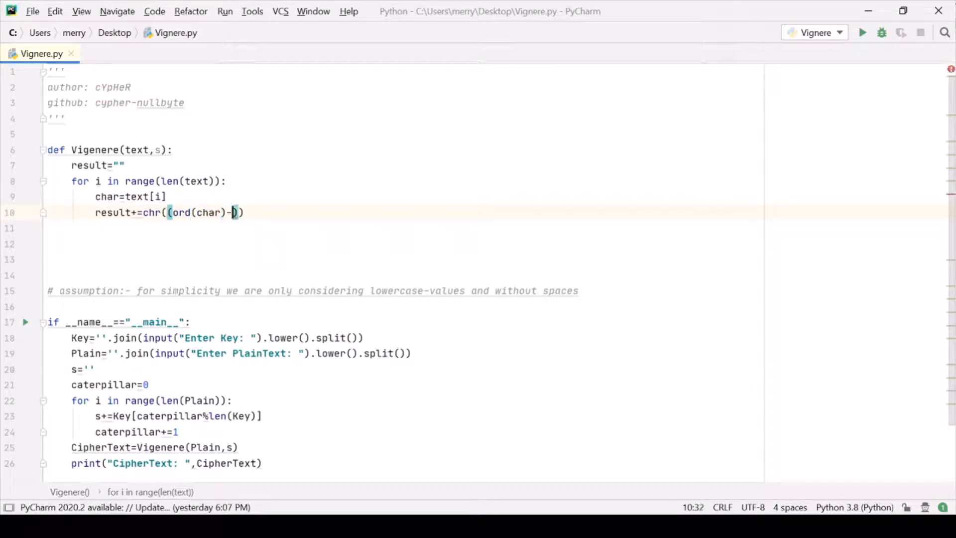
pyautogui.write('97')
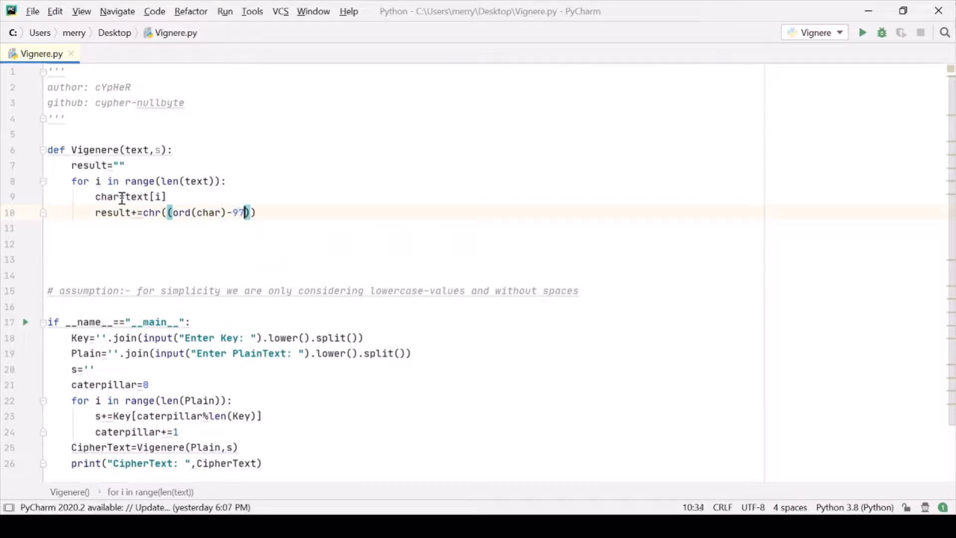
# Step: Highlight ord(char)-97 and the 97 offset while explaining, leaving the caret after 97
pyautogui.click(196, 212)
pyautogui.doubleClick(199, 212)
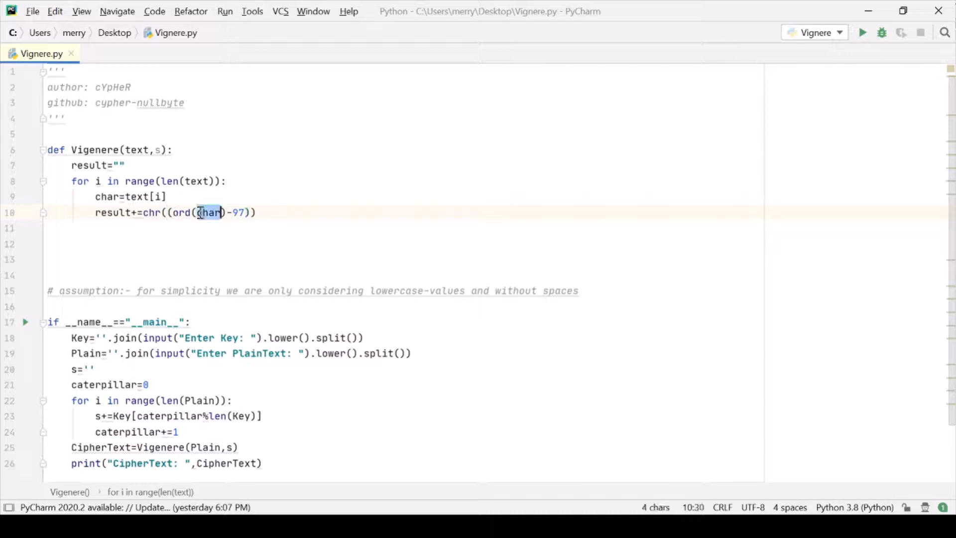
pyautogui.moveTo(173, 212); pyautogui.dragTo(225, 213)
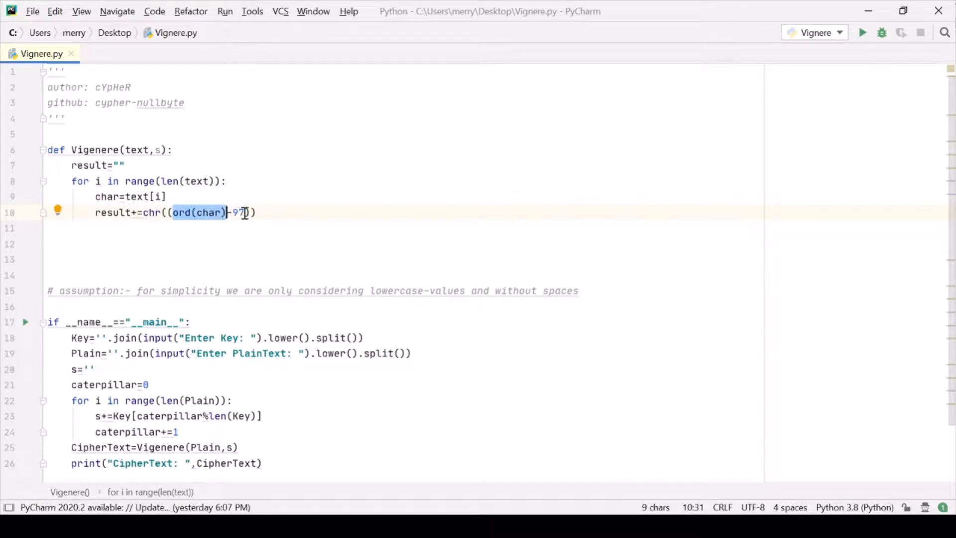
pyautogui.moveTo(245, 214); pyautogui.dragTo(172, 214)
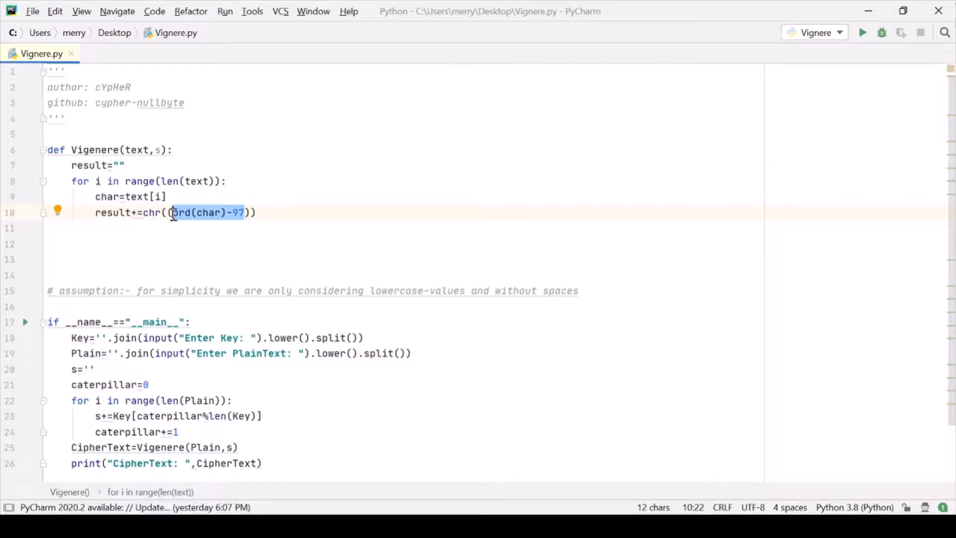
pyautogui.click(289, 218)
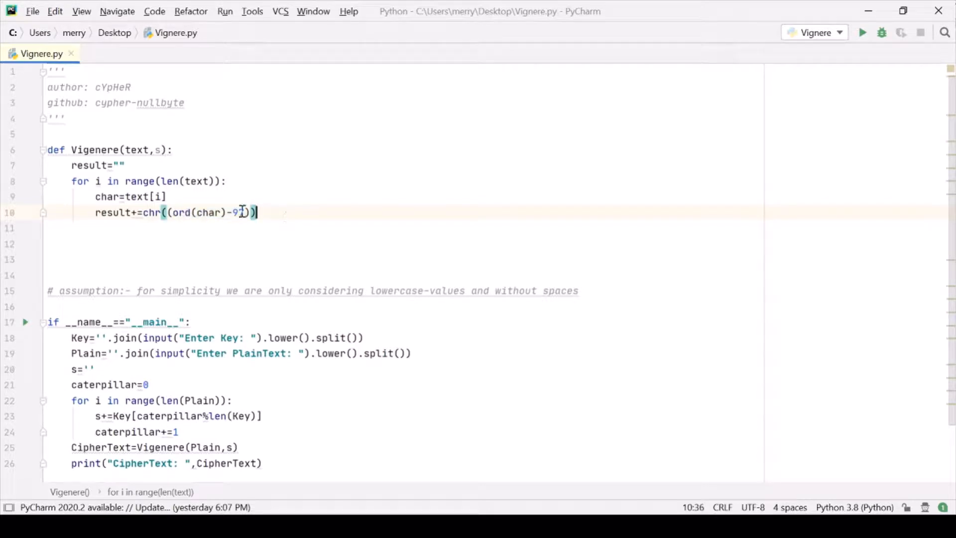
pyautogui.moveTo(244, 212); pyautogui.dragTo(171, 212)
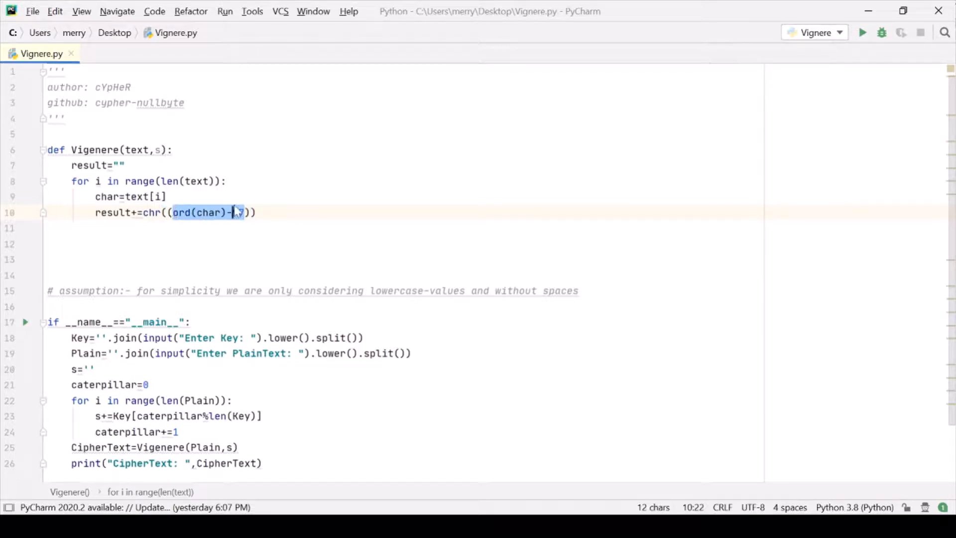
pyautogui.moveTo(233, 213); pyautogui.dragTo(244, 214)
pyautogui.click(245, 214)
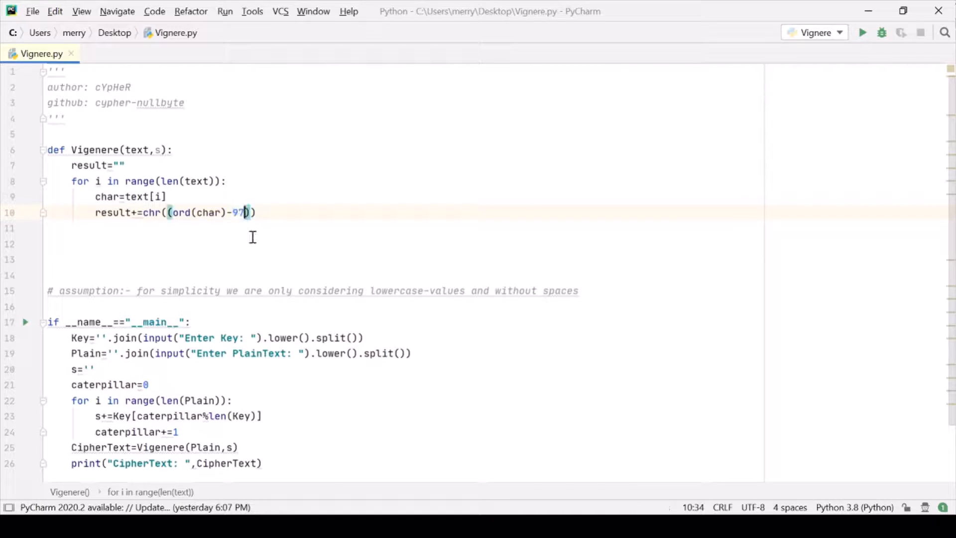
pyautogui.write('+')
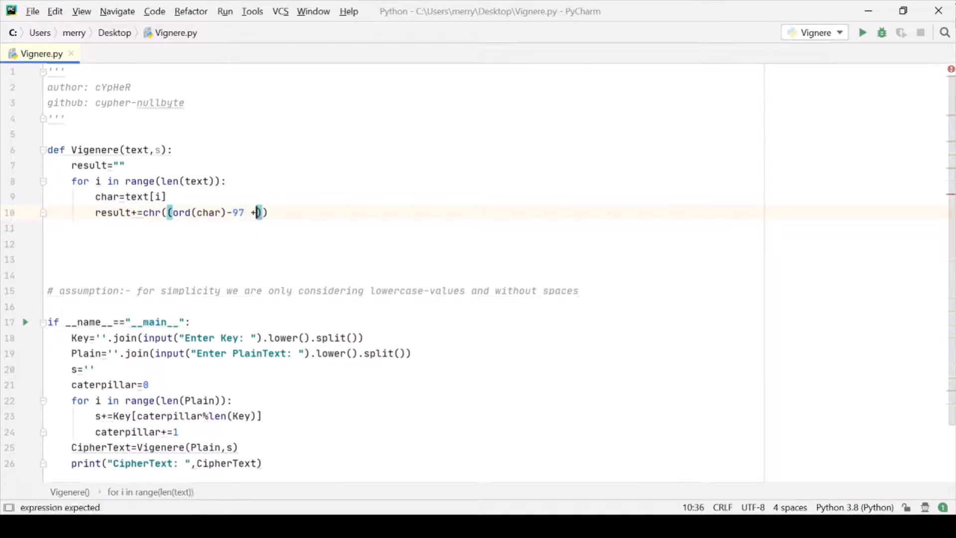
pyautogui.write('s[i]')
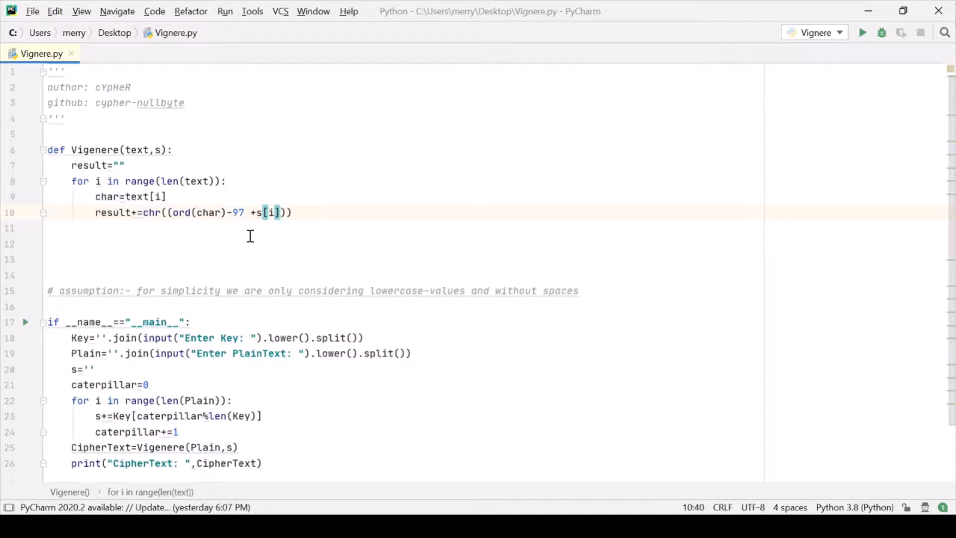
pyautogui.write('-')
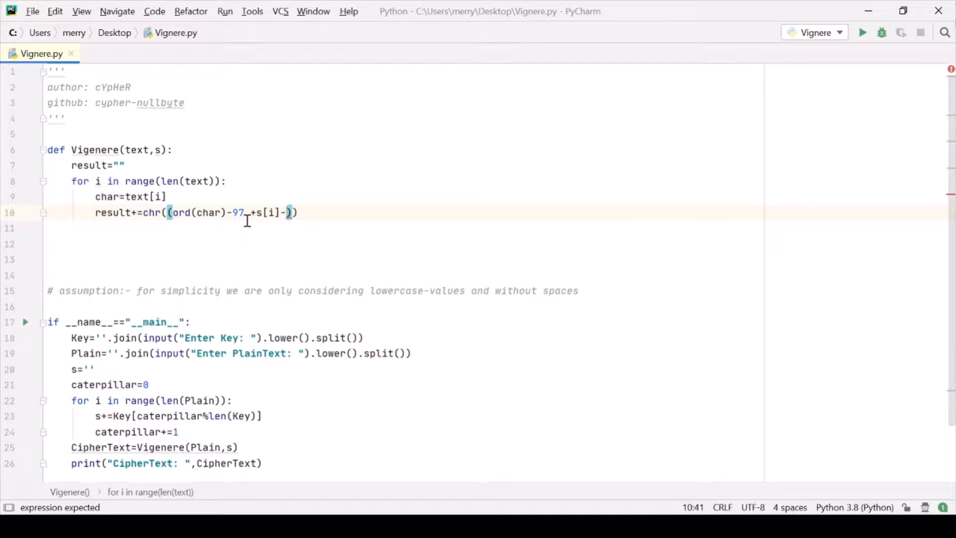
pyautogui.write('97')
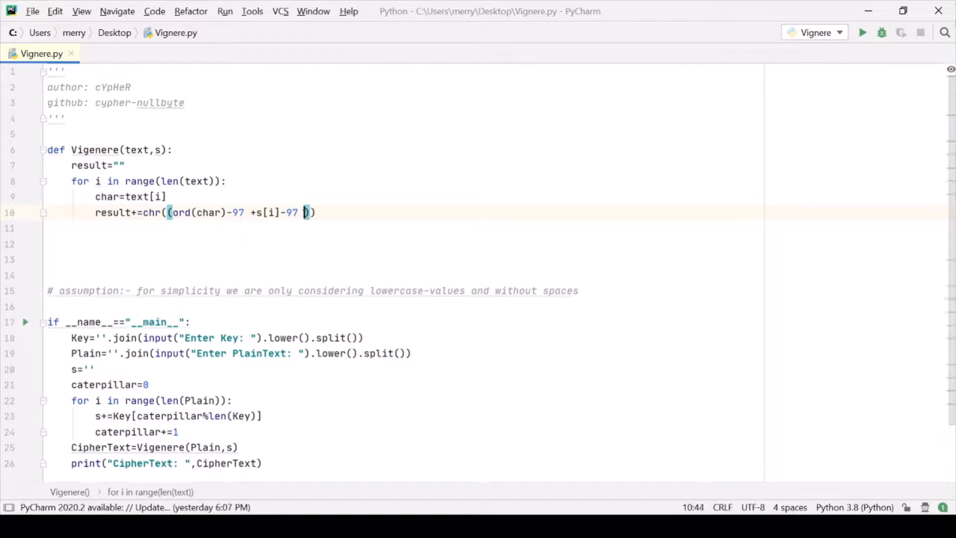
# Step: Add +ord(s[i])-97 to the shift, wrapping s[i] in ord()
pyautogui.press('BackSpace')
pyautogui.press('Left')
pyautogui.press('Left')
pyautogui.press('Left')
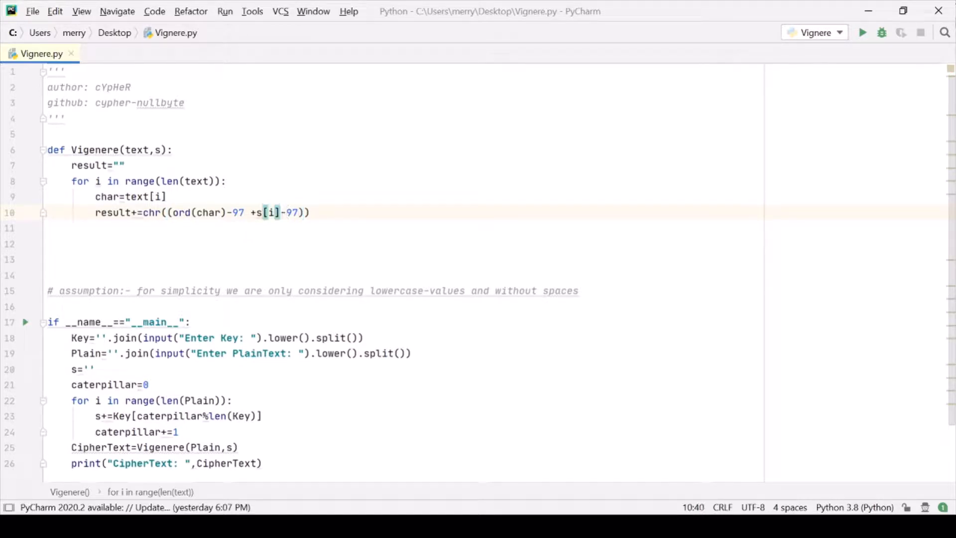
pyautogui.write(')')
pyautogui.press('Left')
pyautogui.press('Left')
pyautogui.press('Left')
pyautogui.press('Left')
pyautogui.press('Left')
pyautogui.write('(')
pyautogui.press('Left')
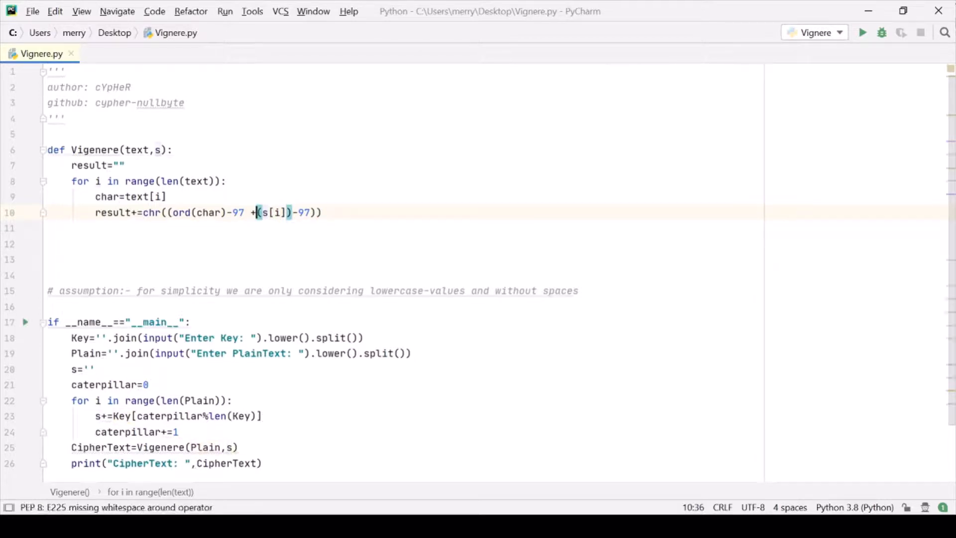
pyautogui.write('ord')
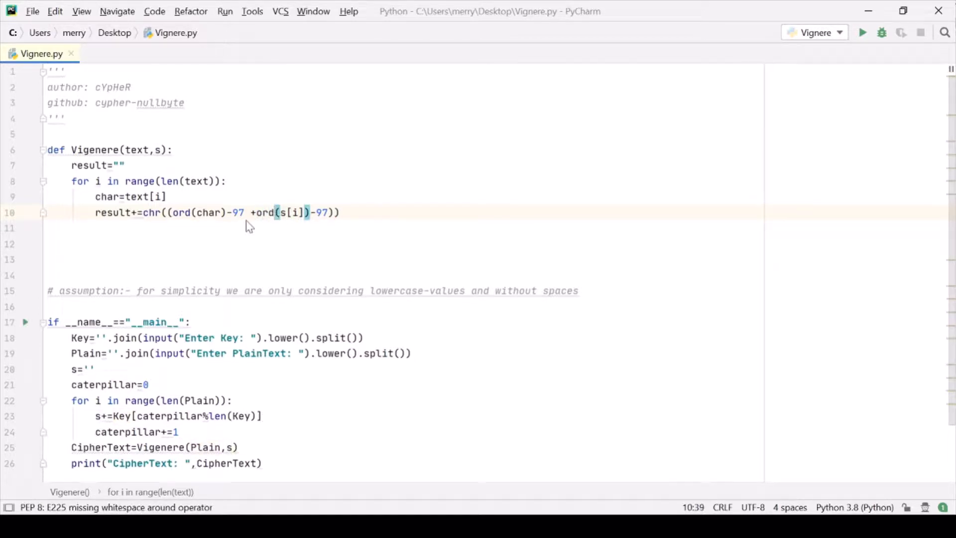
pyautogui.press('Right')
pyautogui.press('Right')
pyautogui.press('Left')
pyautogui.press('Right')
pyautogui.press('Right')
pyautogui.press('Right')
pyautogui.press('Right')
pyautogui.press('Right')
pyautogui.press('Right')
pyautogui.press('Right')
pyautogui.press('Right')
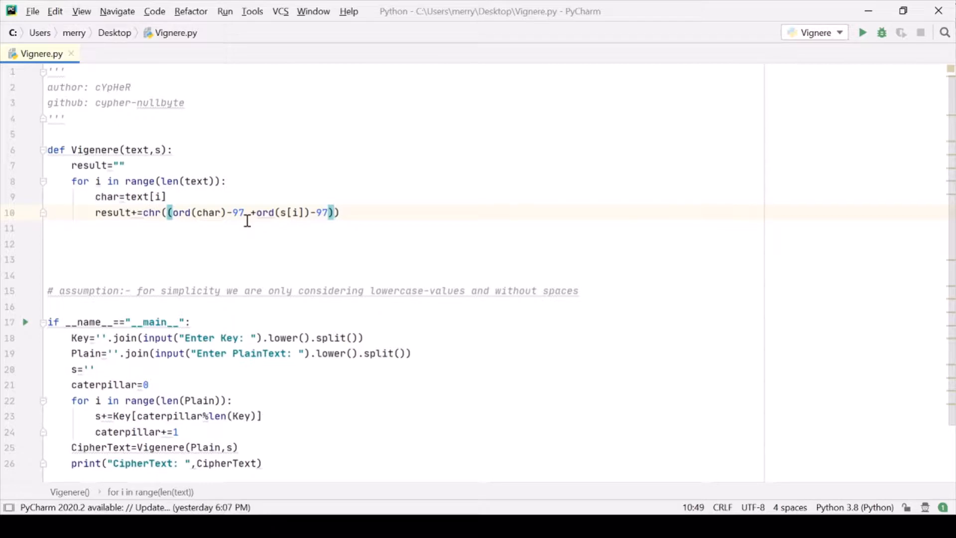
pyautogui.write('%2')
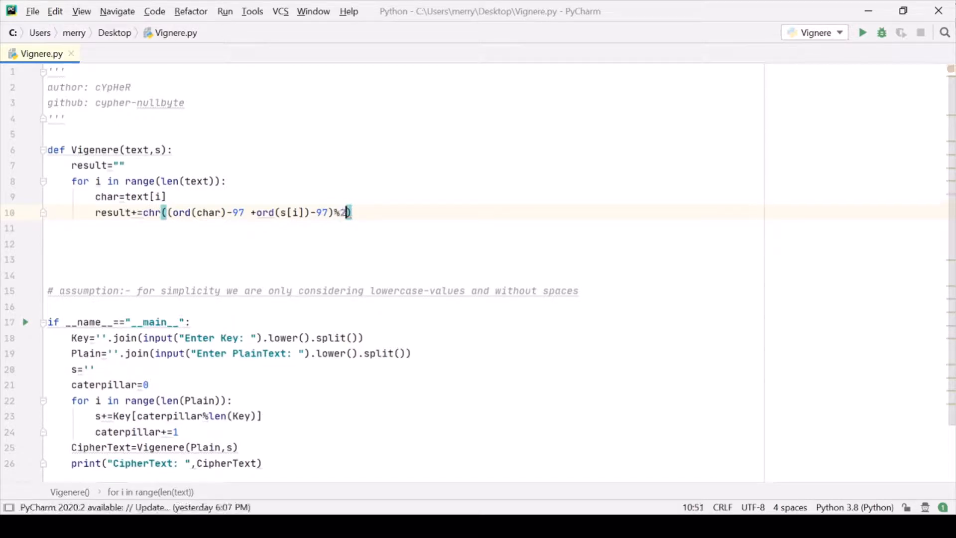
pyautogui.write('6')
pyautogui.write('+')
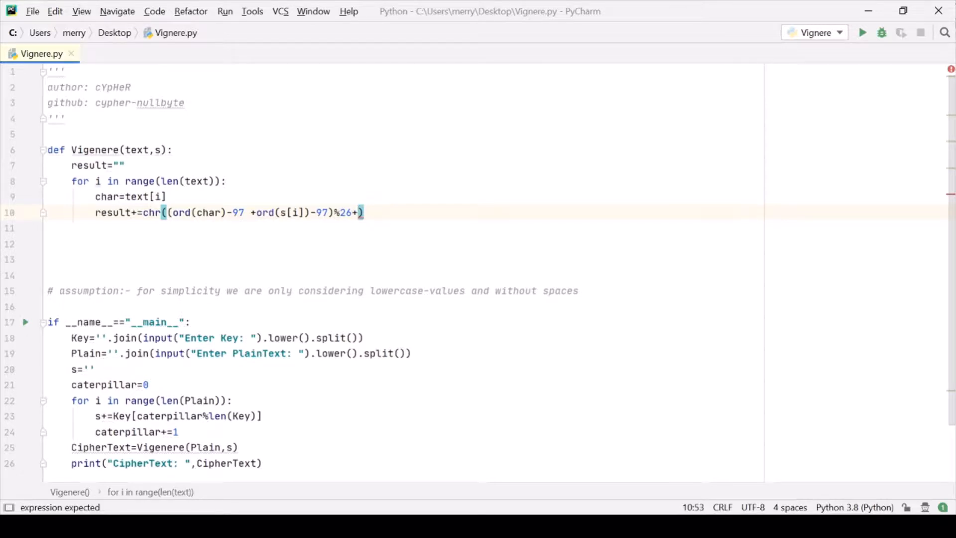
pyautogui.write(' 97')
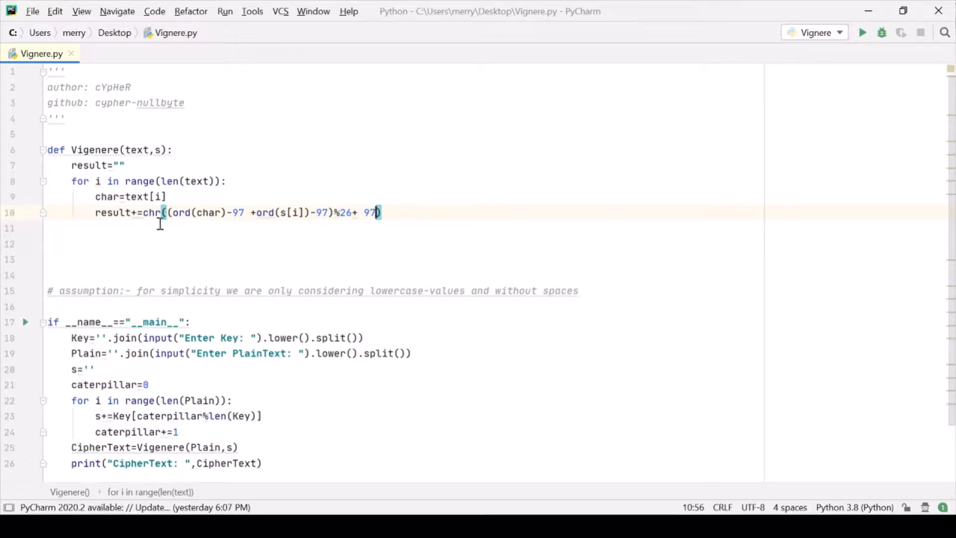
# Step: Complete line 10 as chr((ord(char)-97 +ord(s[i])-97)%26+ 97) with extra parentheses
pyautogui.moveTo(167, 213); pyautogui.dragTo(385, 212)
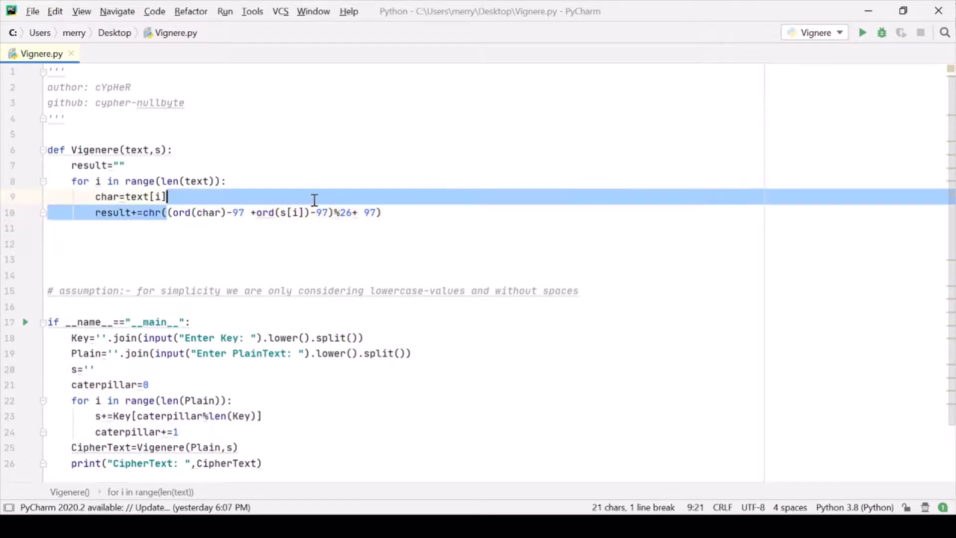
pyautogui.click(385, 212)
pyautogui.click(166, 213)
pyautogui.write('(')
pyautogui.doubleClick(154, 213)
pyautogui.click(146, 228)
# Step: Start an indented result line 11 after the loop at function-body level
pyautogui.doubleClick(119, 213)
pyautogui.click(127, 225)
pyautogui.doubleClick(123, 214)
pyautogui.click(127, 226)
pyautogui.press('Tab')
pyautogui.write('s')
pyautogui.write('sult')
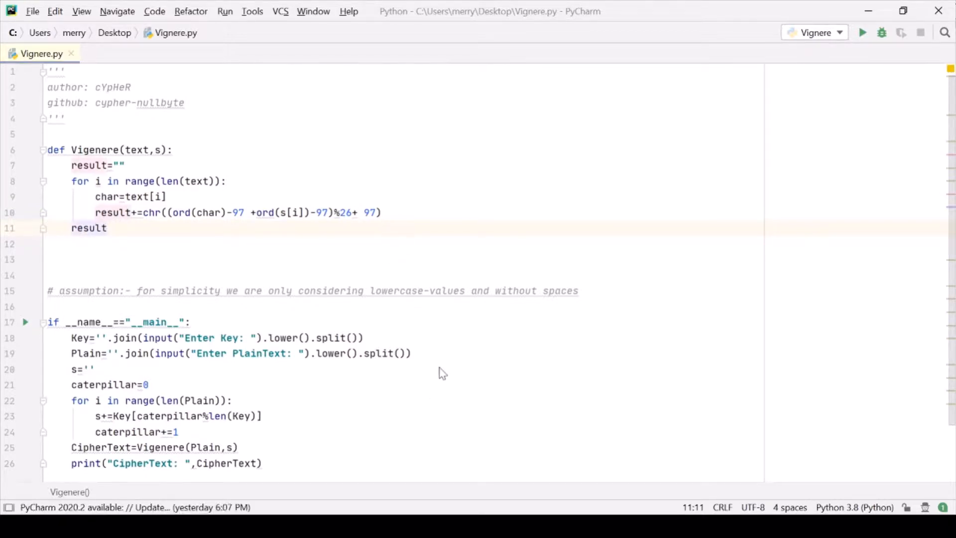
# Step: Run Vignere.py with key hellabella and plaintext 'helloworld how are you', printing CipherText: None
pyautogui.hotkey('shift', 'F10')
pyautogui.write('eh')
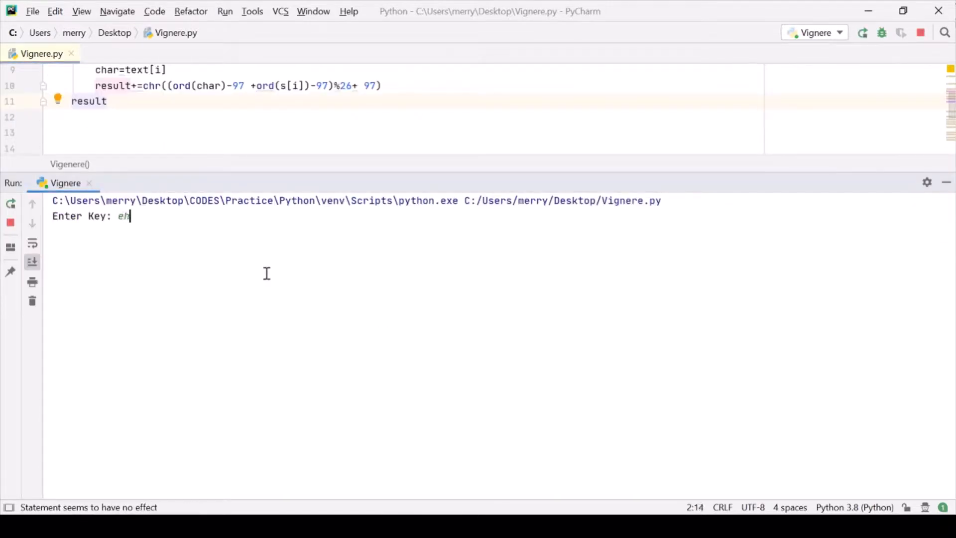
pyautogui.press('BackSpace')
pyautogui.press('BackSpace')
pyautogui.write('h')
pyautogui.write('bell')
pyautogui.write('ajghaslfja')
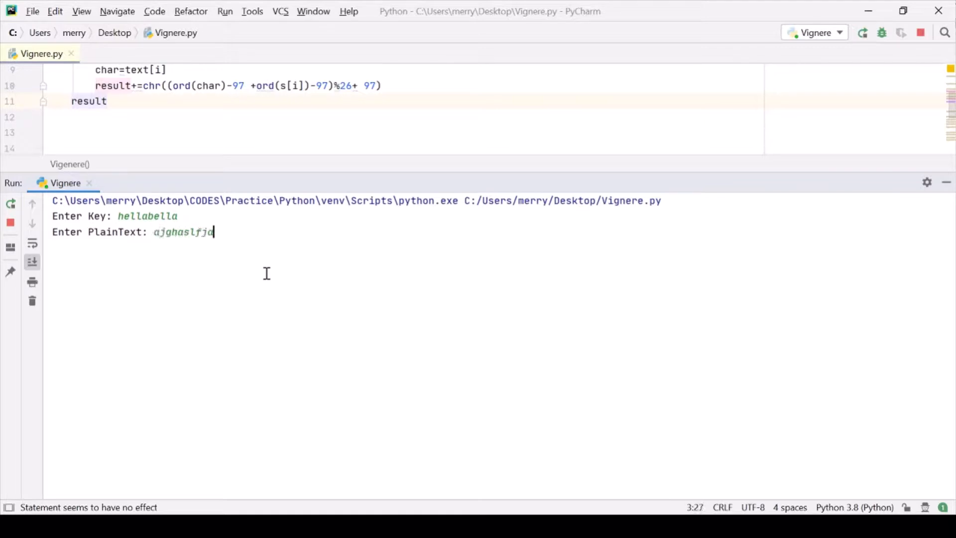
pyautogui.press('BackSpace')
pyautogui.press('BackSpace')
pyautogui.press('BackSpace')
pyautogui.press('BackSpace')
pyautogui.press('BackSpace')
pyautogui.write('helloworld ')
pyautogui.write('how ar')
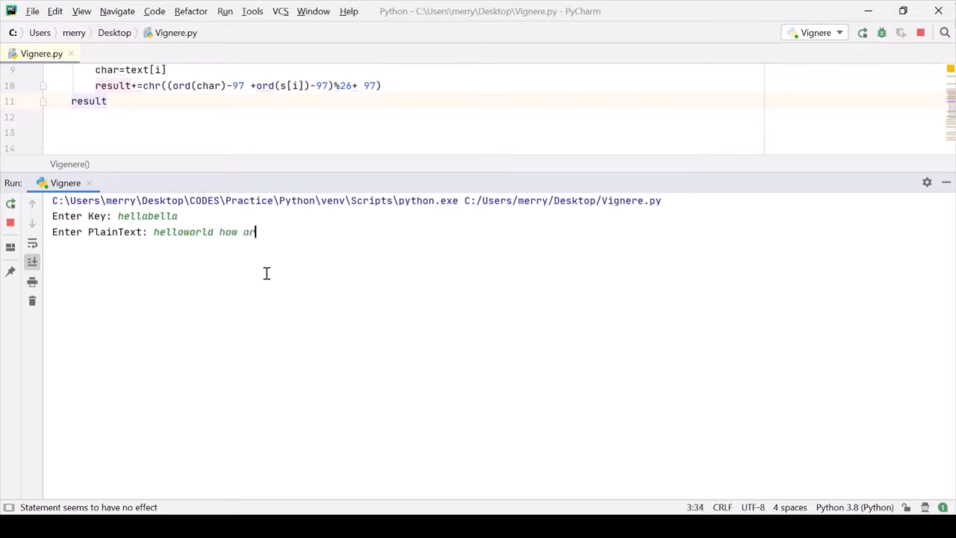
pyautogui.write('e you')
pyautogui.press('Return')
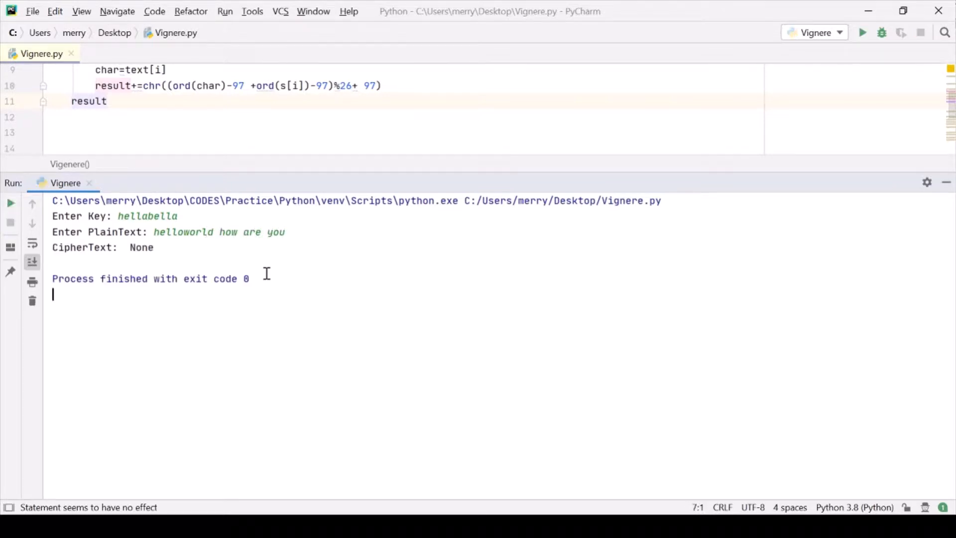
# Step: Inspect the None result and the CipherText print and Vignere call on line 25, enlarging the editor
pyautogui.doubleClick(141, 248)
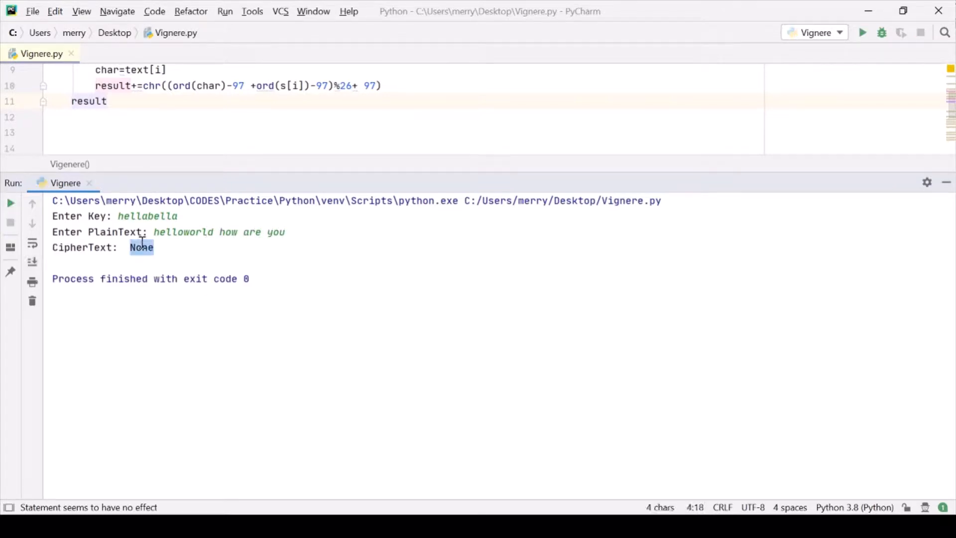
pyautogui.scroll(1, 296, 101)
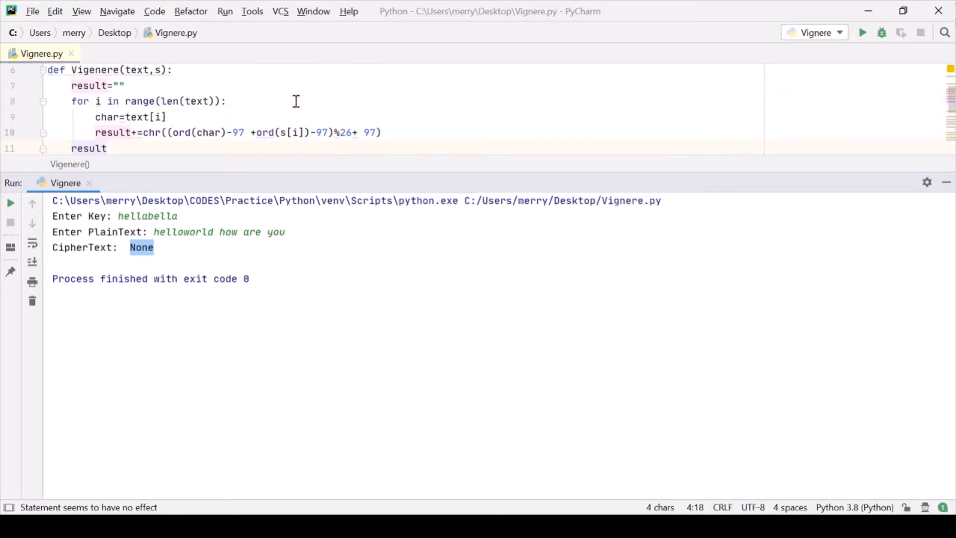
pyautogui.scroll(1, 258, 112)
pyautogui.scroll(1, 258, 112)
pyautogui.scroll(-2, 257, 112)
pyautogui.scroll(-2, 258, 112)
pyautogui.scroll(-1, 257, 112)
pyautogui.scroll(1, 257, 112)
pyautogui.scroll(1, 173, 109)
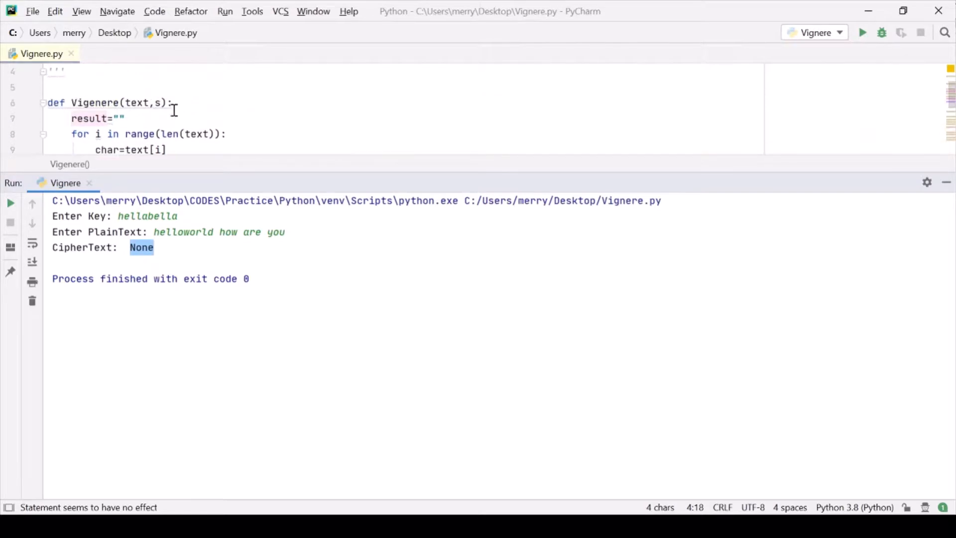
pyautogui.scroll(-6, 174, 110)
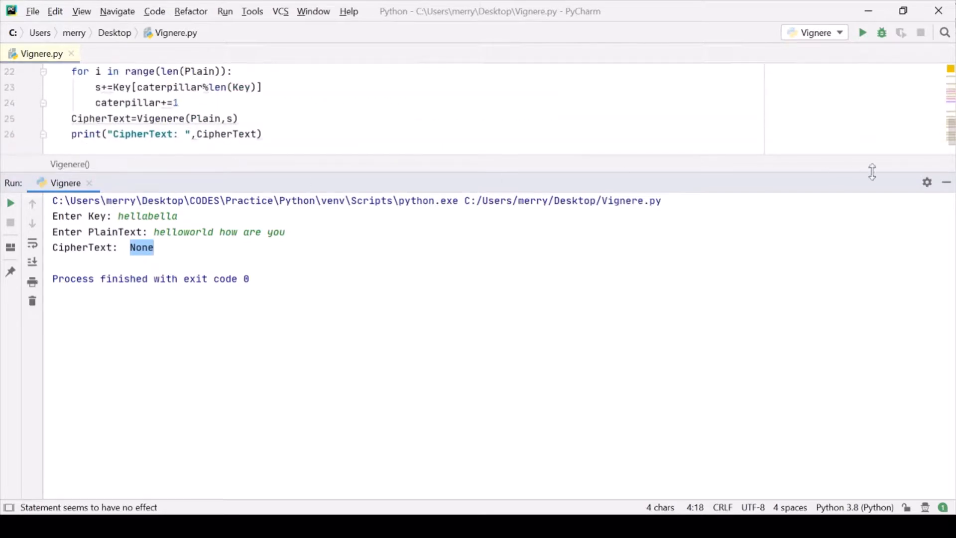
pyautogui.moveTo(824, 173)
pyautogui.mouseDown()
pyautogui.moveTo(798, 348)
pyautogui.moveTo(777, 338)
pyautogui.mouseUp()
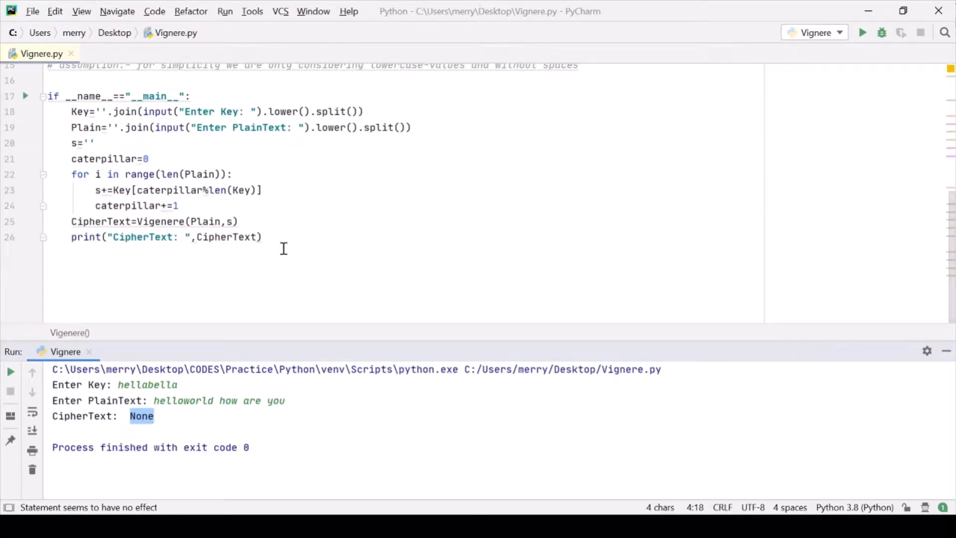
pyautogui.doubleClick(240, 236)
pyautogui.doubleClick(103, 221)
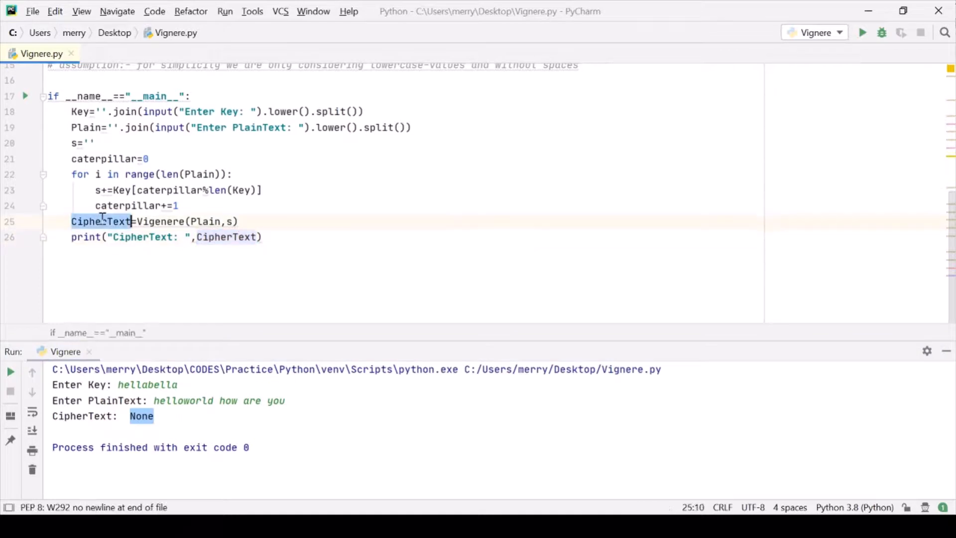
pyautogui.doubleClick(153, 221)
pyautogui.scroll(2, 203, 248)
pyautogui.scroll(2, 204, 248)
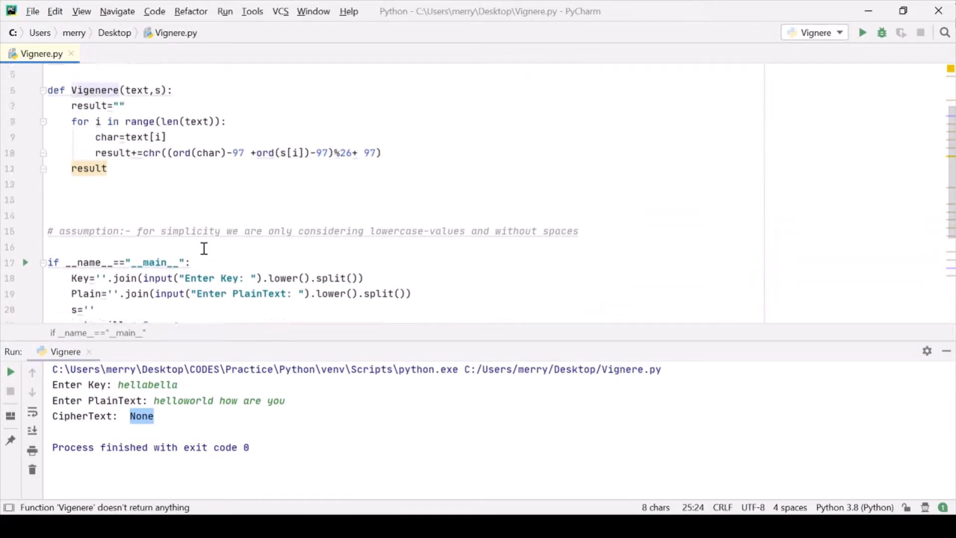
# Step: End the Vigenere function with 'return result' instead of the bare result line
pyautogui.click(128, 130)
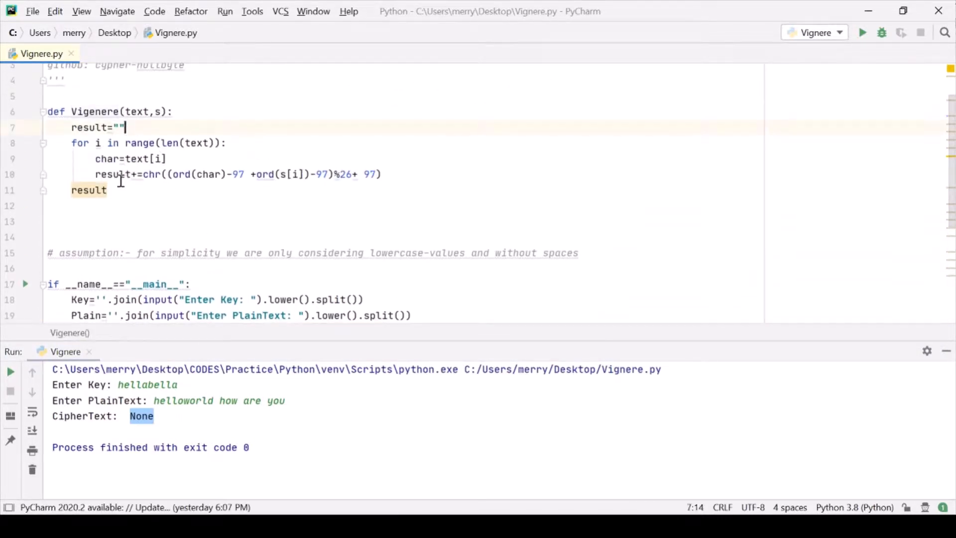
pyautogui.click(115, 178)
pyautogui.click(75, 192)
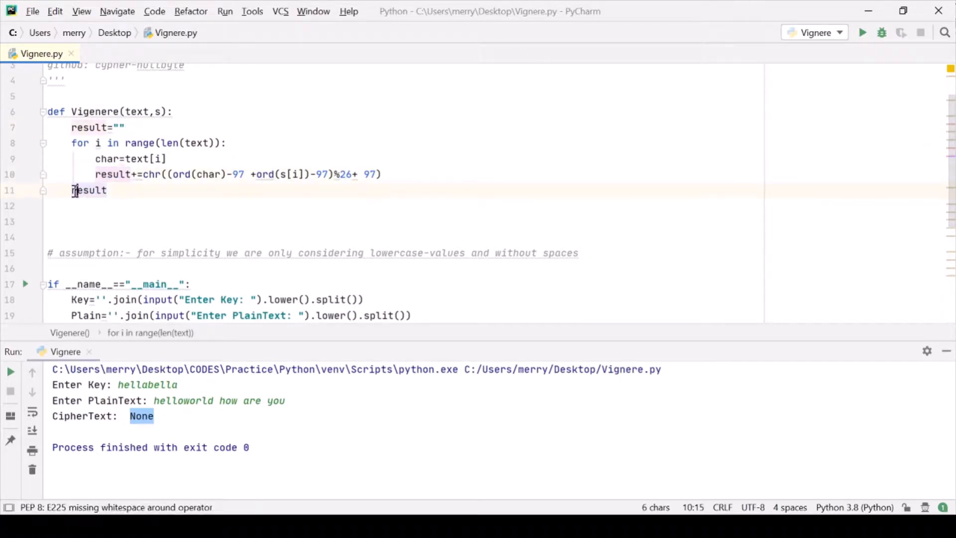
pyautogui.write('return')
pyautogui.scroll(2, 164, 329)
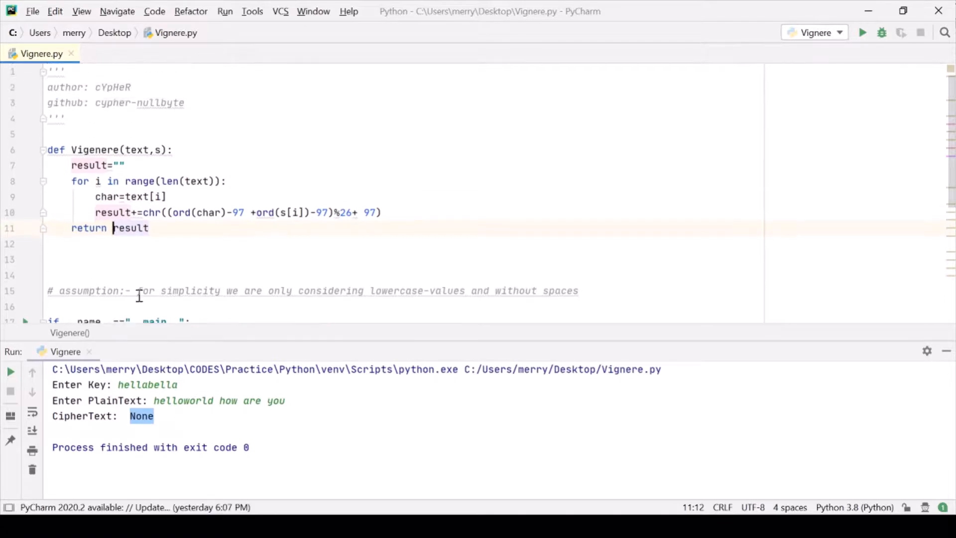
pyautogui.doubleClick(164, 384)
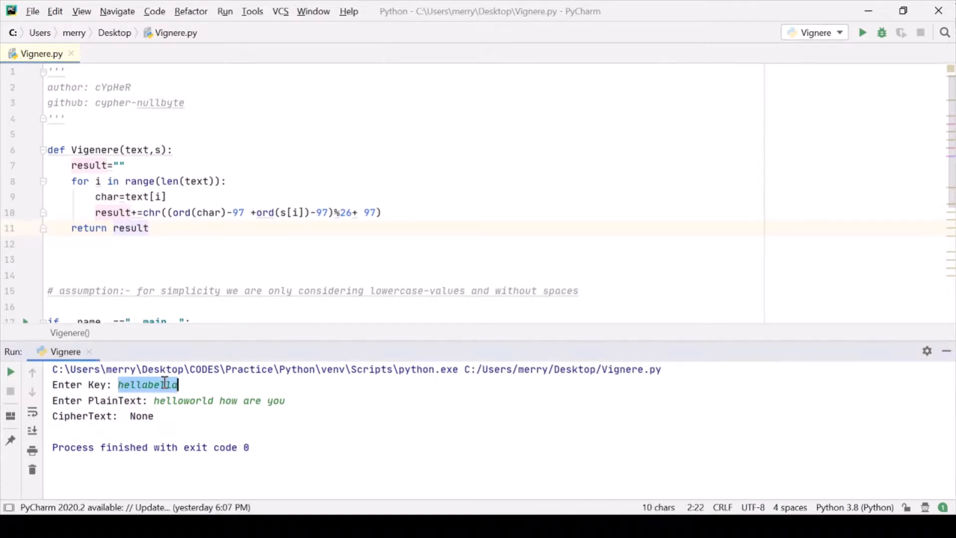
pyautogui.click(255, 291)
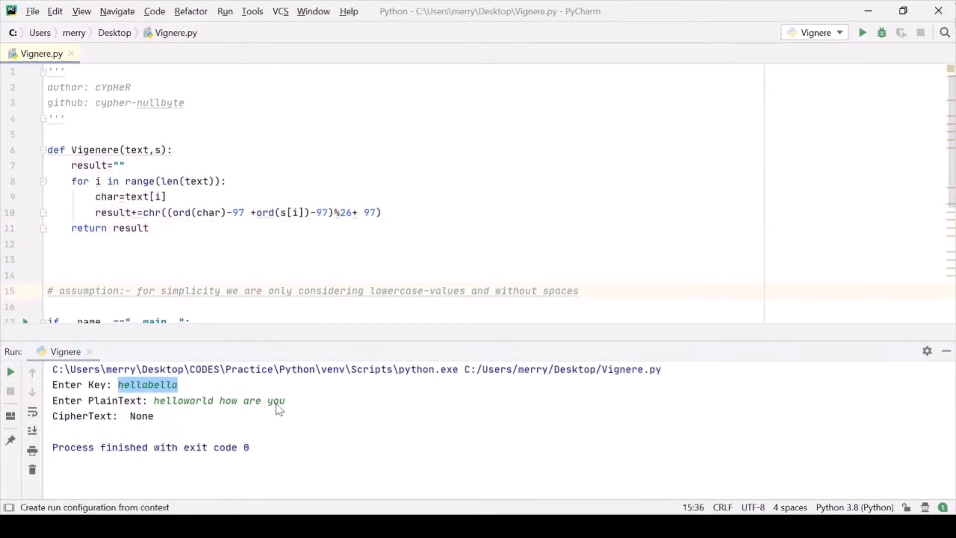
pyautogui.hotkey('shift', 'F10')
pyautogui.click(238, 382)
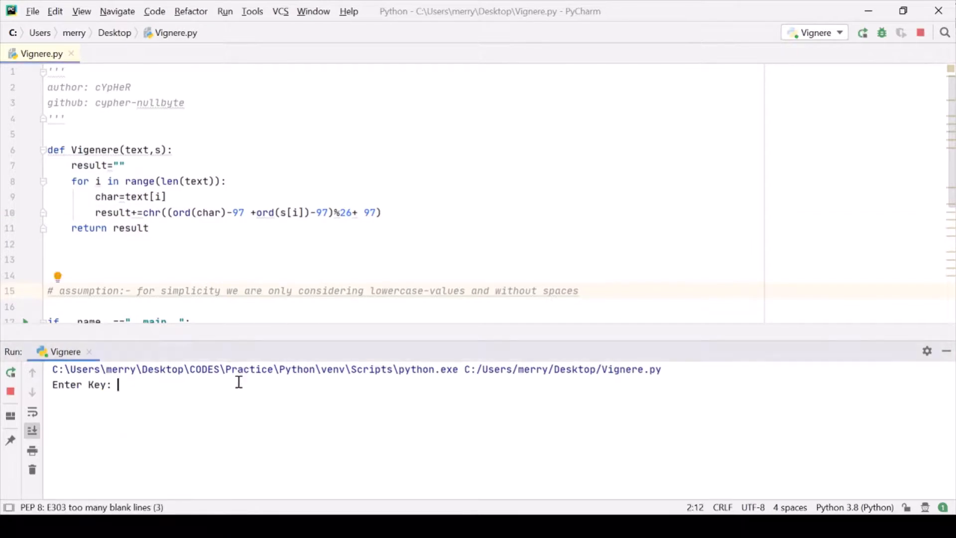
pyautogui.write('hellabella')
pyautogui.press('Return')
pyautogui.write('hell')
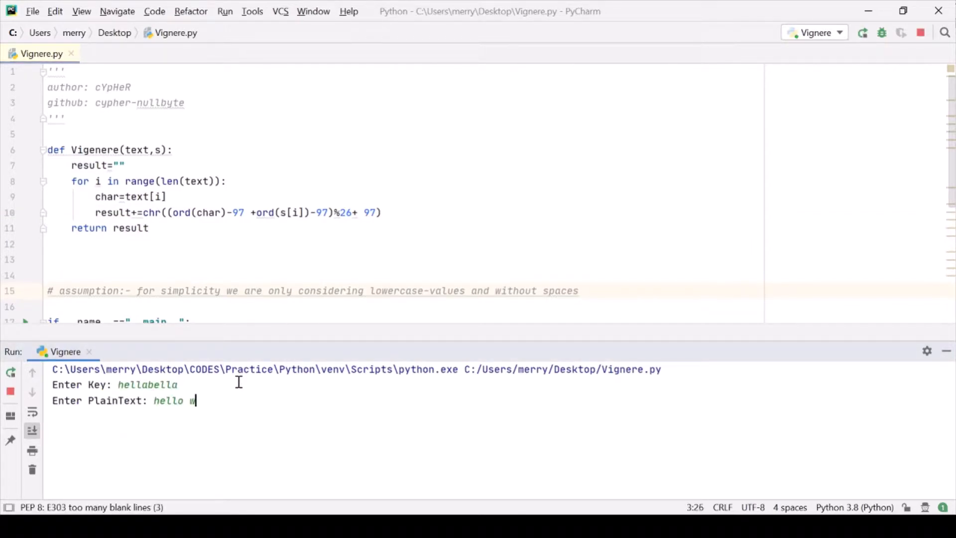
pyautogui.press('Return')
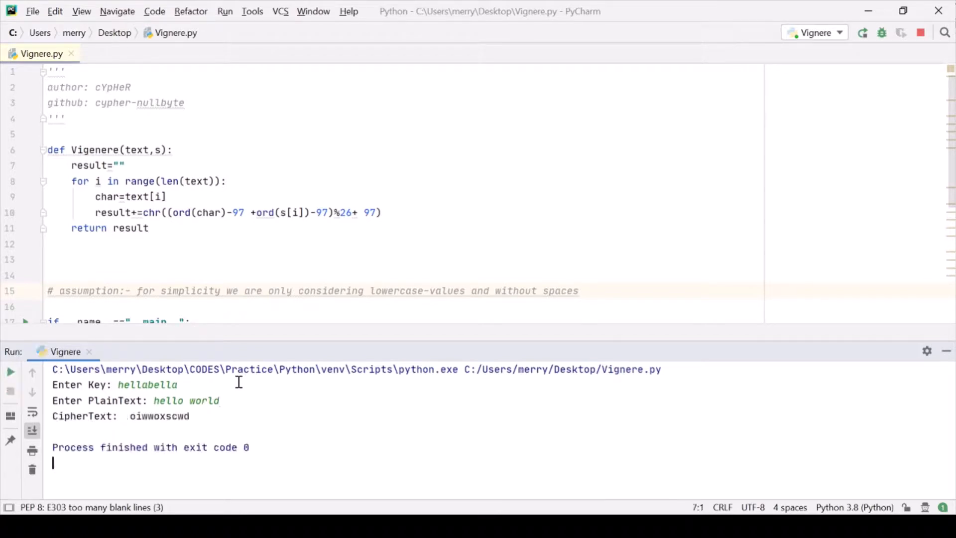
# Step: Copy the run's key, plaintext and ciphertext lines and make room after line 26
pyautogui.moveTo(222, 433); pyautogui.dragTo(37, 389)
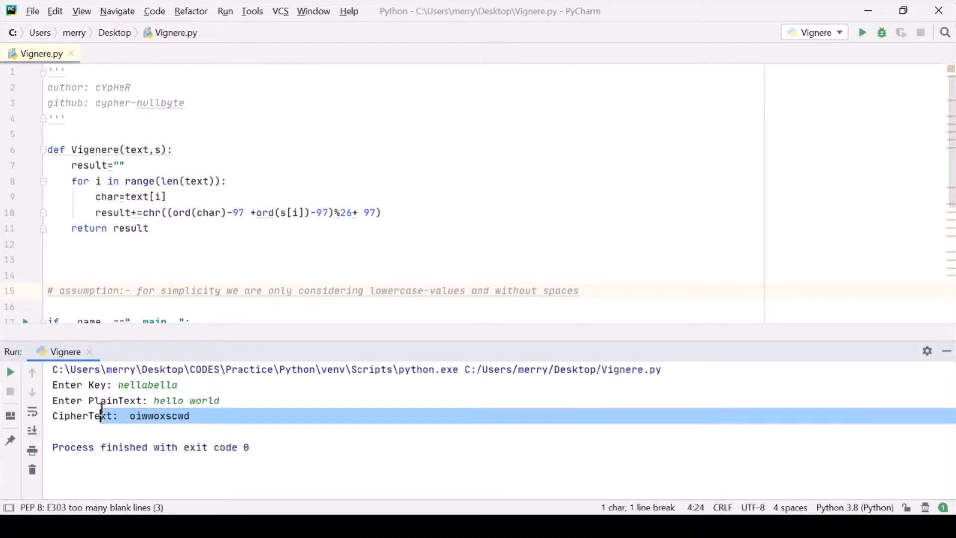
pyautogui.scroll(-1, 187, 202)
pyautogui.scroll(-4, 133, 270)
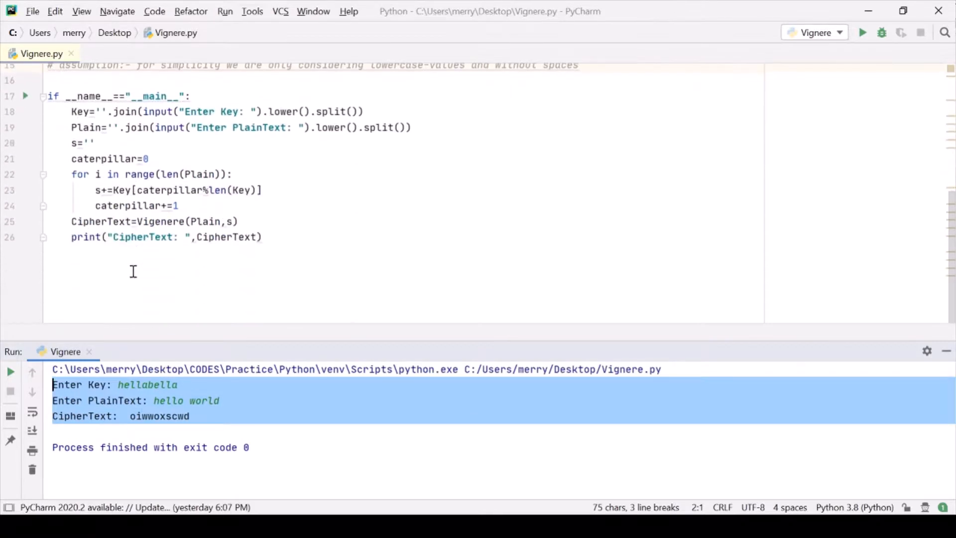
pyautogui.click(88, 275)
pyautogui.click(284, 237)
pyautogui.press('Return')
pyautogui.press('Return')
# Step: Paste the sample run into Vignere.py as commented lines 29–31
pyautogui.hotkey('ctrl', 'v')
pyautogui.moveTo(233, 290); pyautogui.dragTo(4, 258)
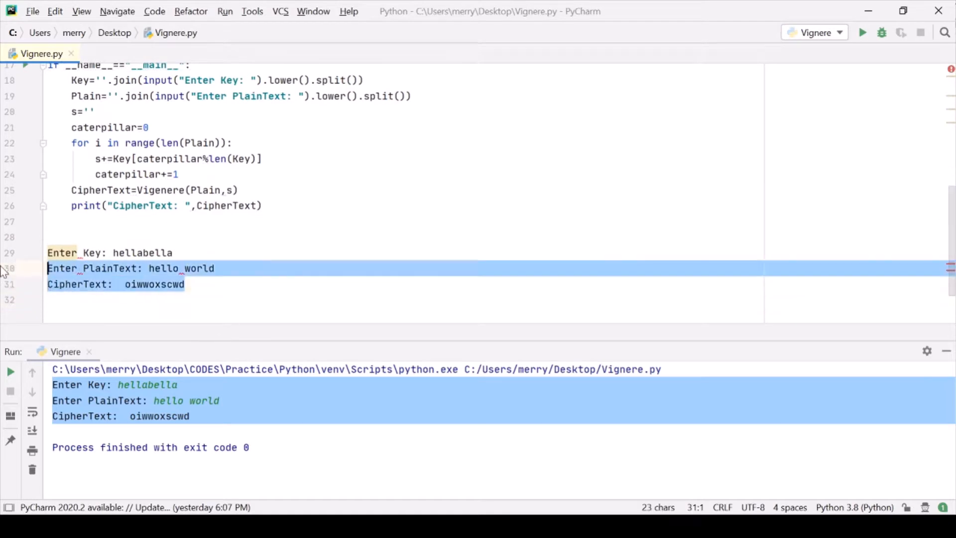
pyautogui.hotkey('ctrl', '/')
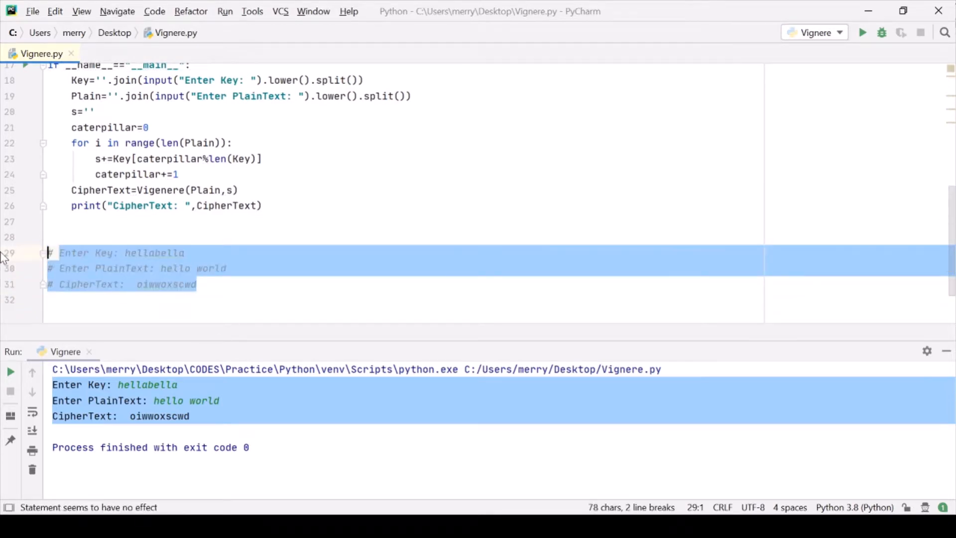
pyautogui.click(113, 205)
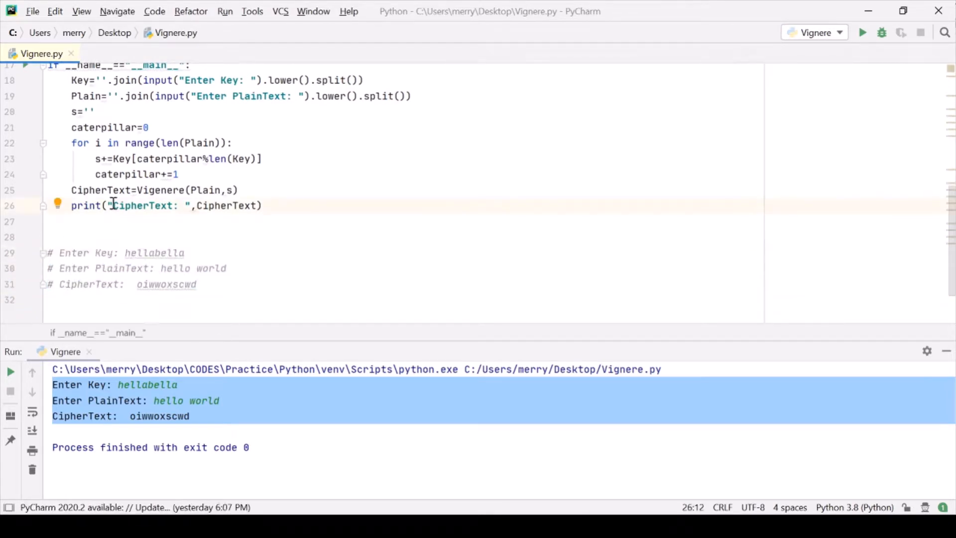
# Step: Add a print("PlainBack: ",Vigenere(CipherText,s,False)) line after the CipherText print
pyautogui.click(392, 211)
pyautogui.press('Return')
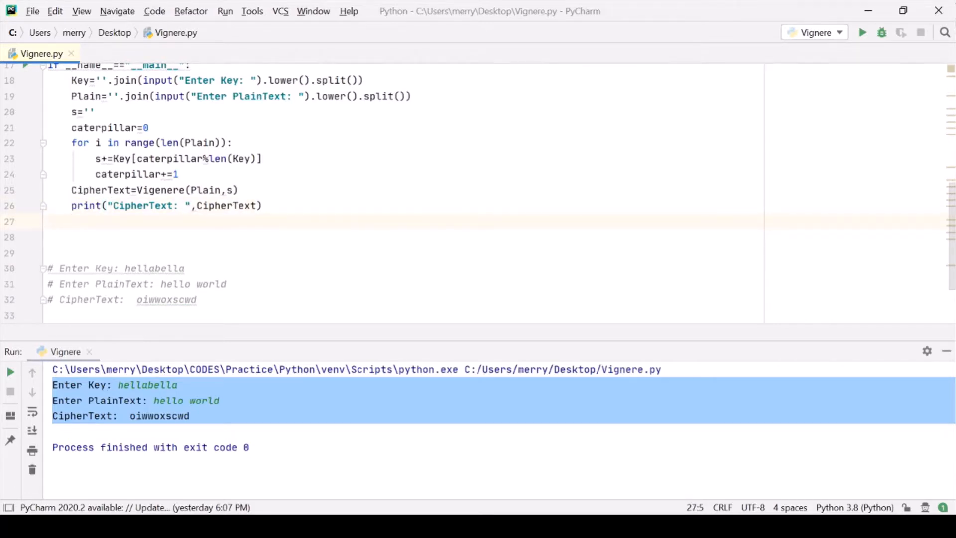
pyautogui.write('print("')
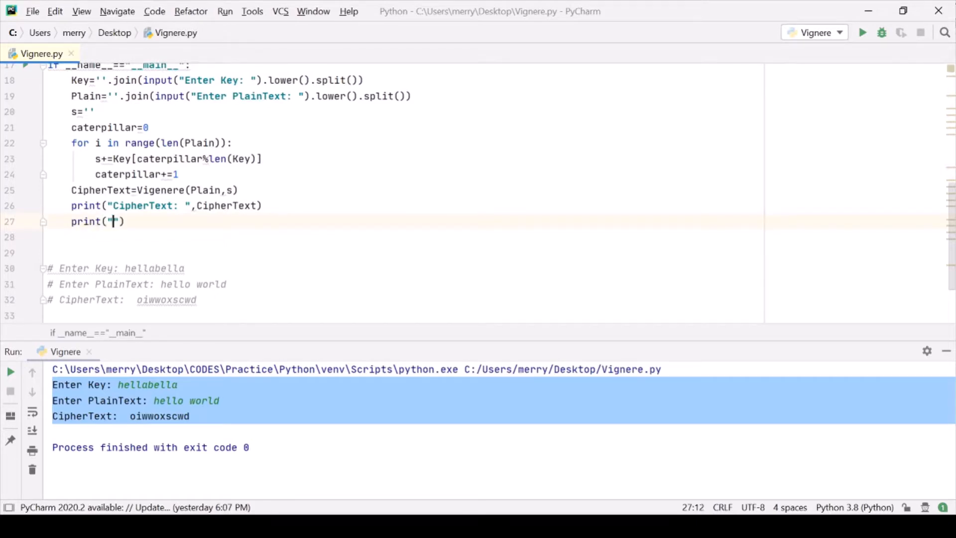
pyautogui.write('PlainBack: ",')
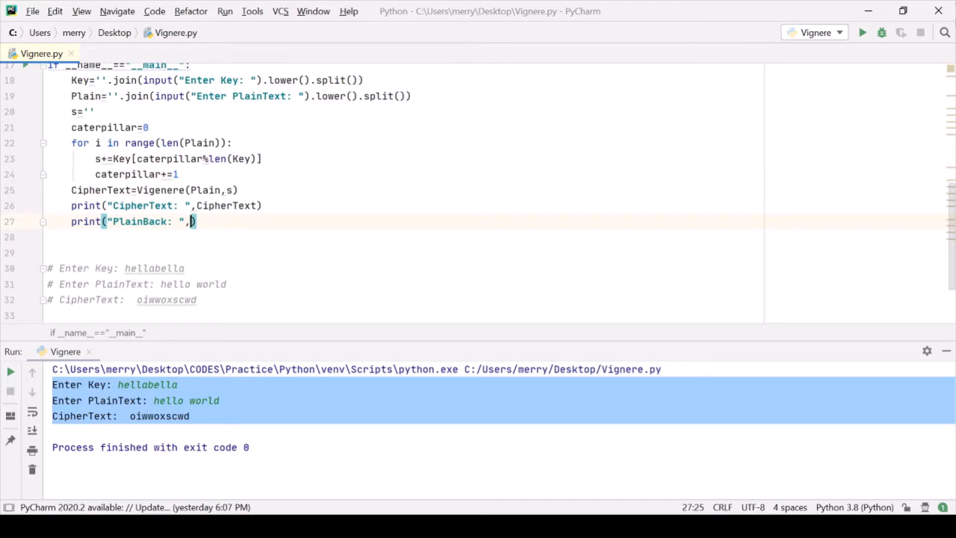
pyautogui.write('Vigenere(')
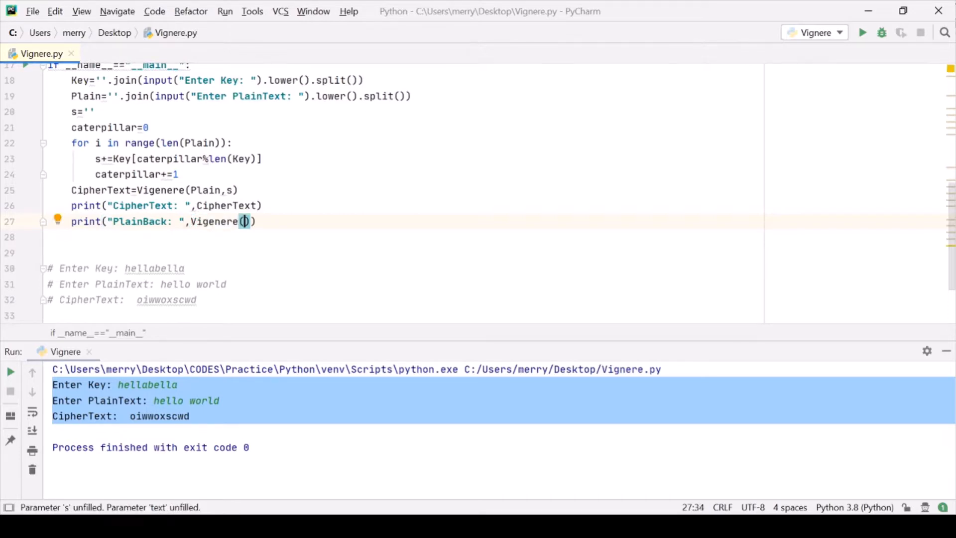
pyautogui.write('CipherText,s,')
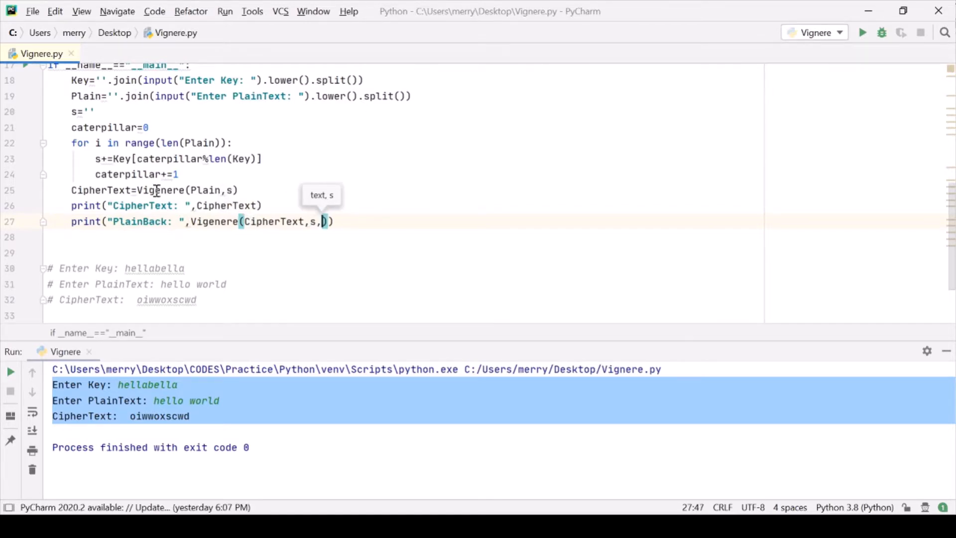
# Step: Pass True to the encrypting Vigenere(Plain,s) call and False to the PlainBack call
pyautogui.doubleClick(157, 190)
pyautogui.click(234, 192)
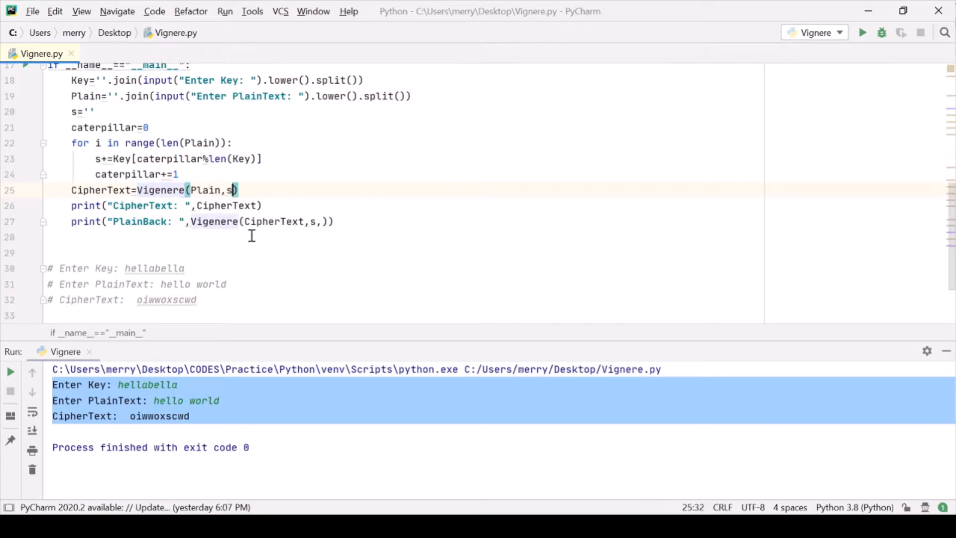
pyautogui.write(',True')
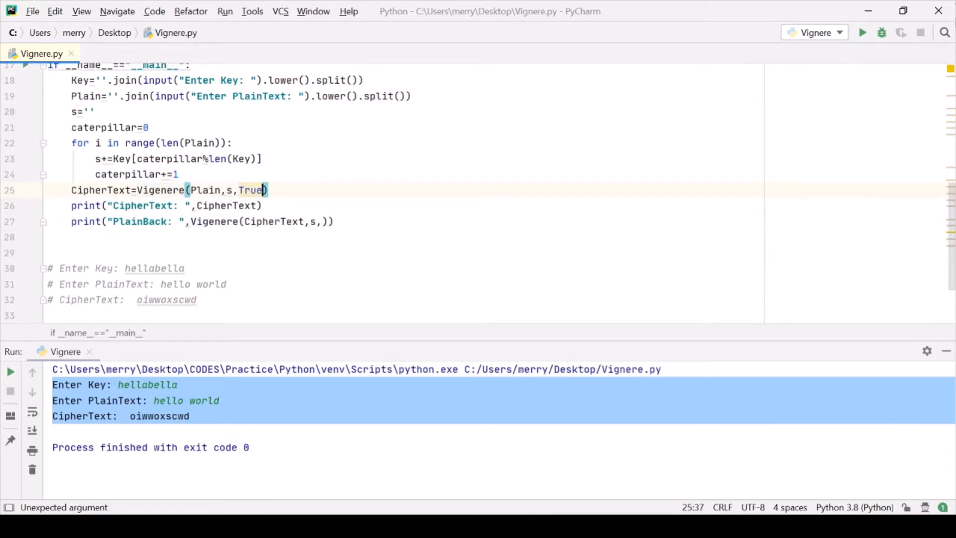
pyautogui.click(322, 221)
pyautogui.write('False')
pyautogui.scroll(5, 329, 224)
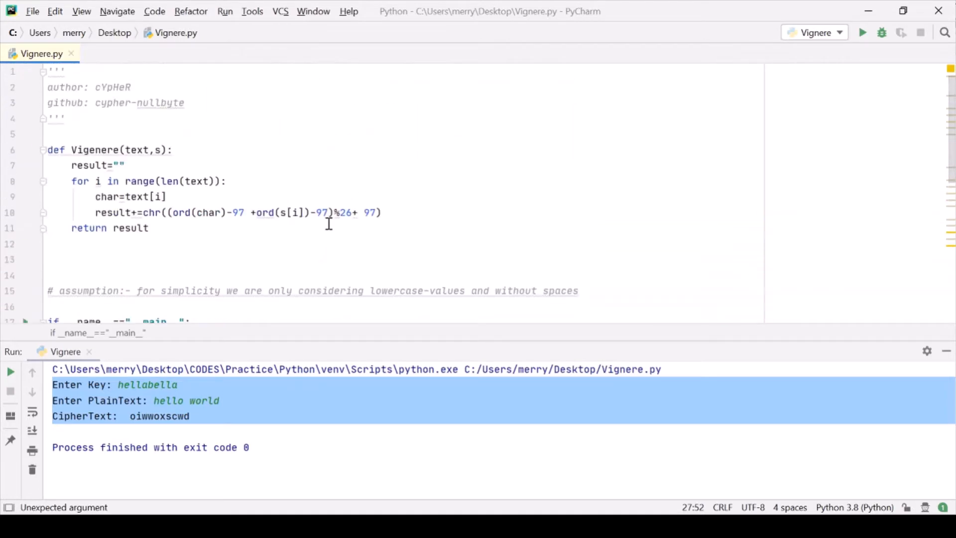
# Step: Add a Flag parameter to Vigenere and an if(Flag): line below char=text[i]
pyautogui.click(165, 150)
pyautogui.write(',')
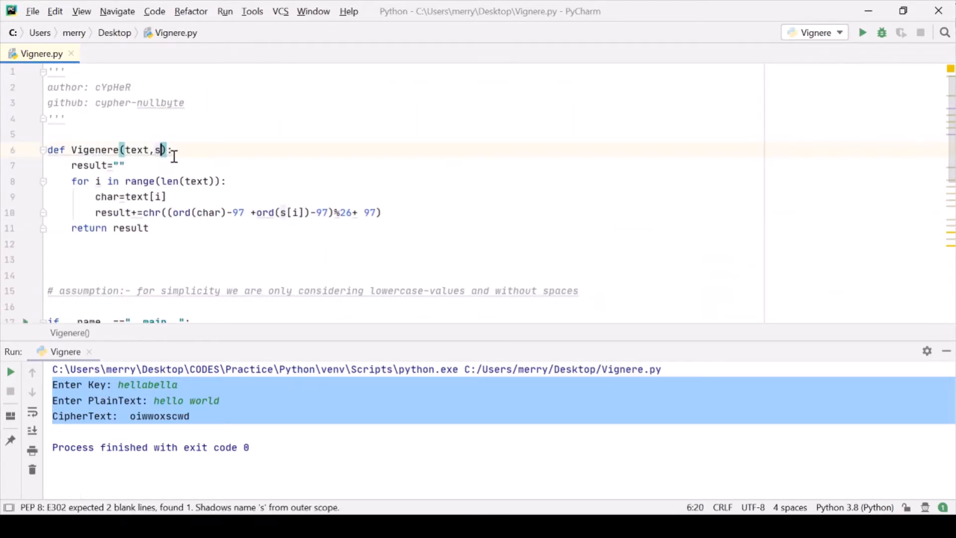
pyautogui.write('Flag')
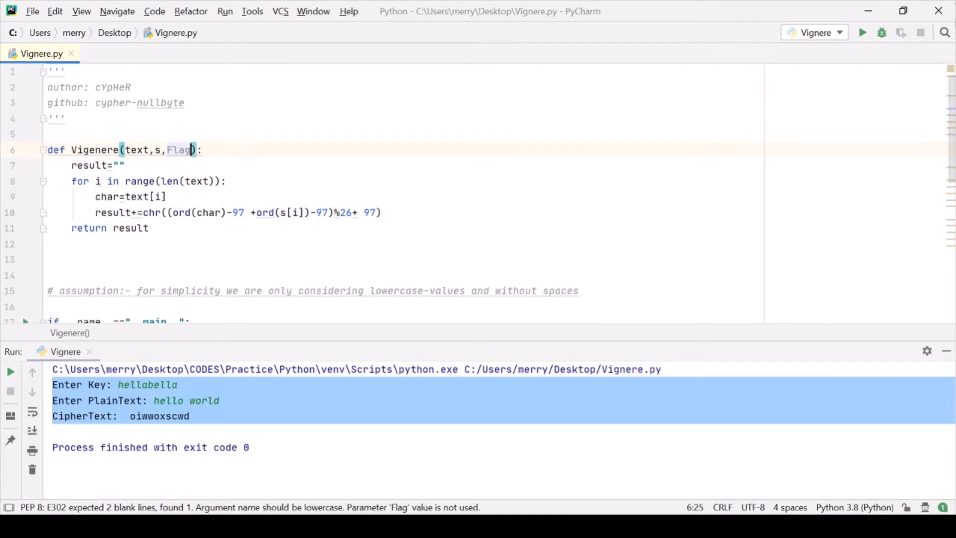
pyautogui.click(168, 197)
pyautogui.press('Return')
pyautogui.write('if')
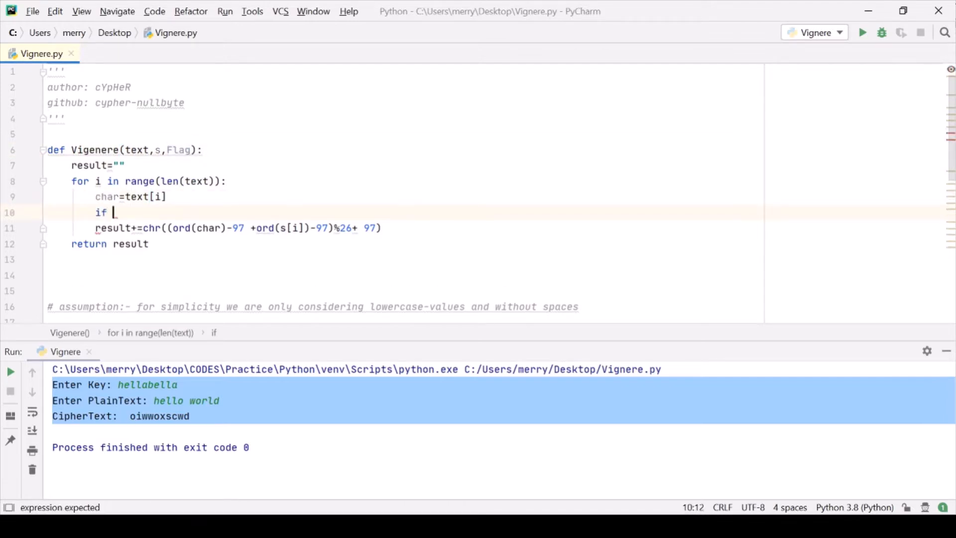
pyautogui.press('BackSpace')
pyautogui.write('(Flag):')
# Step: Indent the encryption line under if(Flag): and start an else: branch with an indented body
pyautogui.click(93, 228)
pyautogui.press('Tab')
pyautogui.click(409, 228)
pyautogui.press('Return')
pyautogui.press('BackSpace')
pyautogui.write('els')
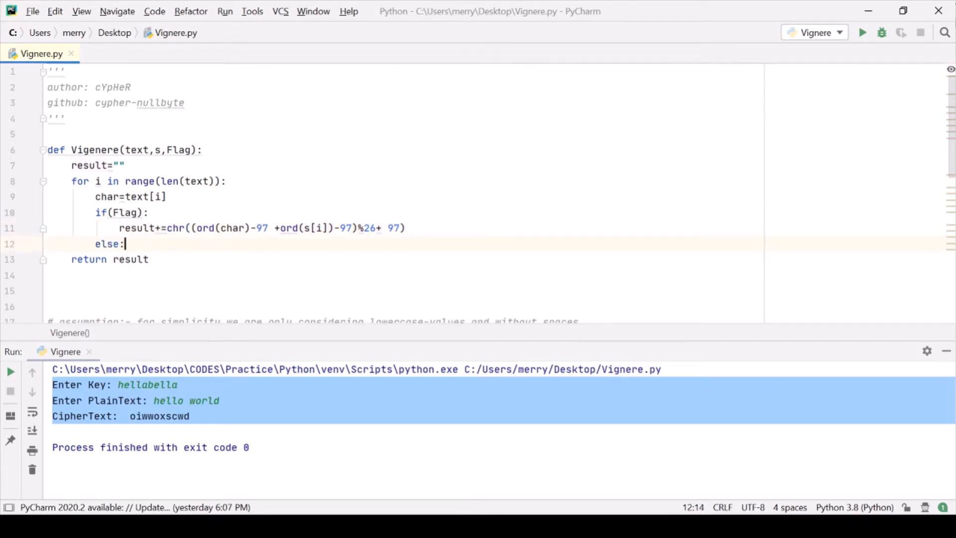
pyautogui.write('e:')
pyautogui.press('Return')
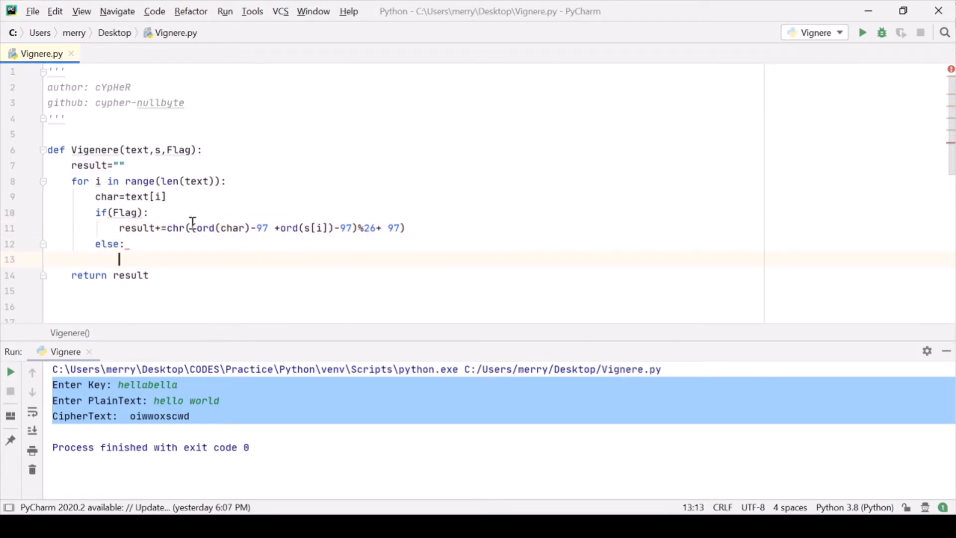
# Step: Copy the encryption formula from line 11 into the else branch on line 13
pyautogui.moveTo(120, 228); pyautogui.dragTo(407, 227)
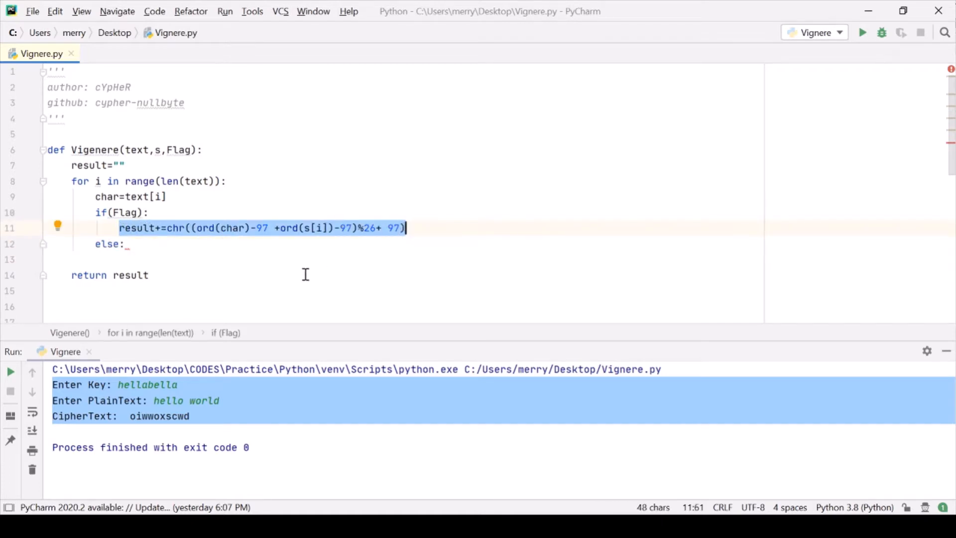
pyautogui.click(228, 250)
pyautogui.write('result += chr((ord(char) - 97 + ord(s[i]) - 97) % 26 + 97)')
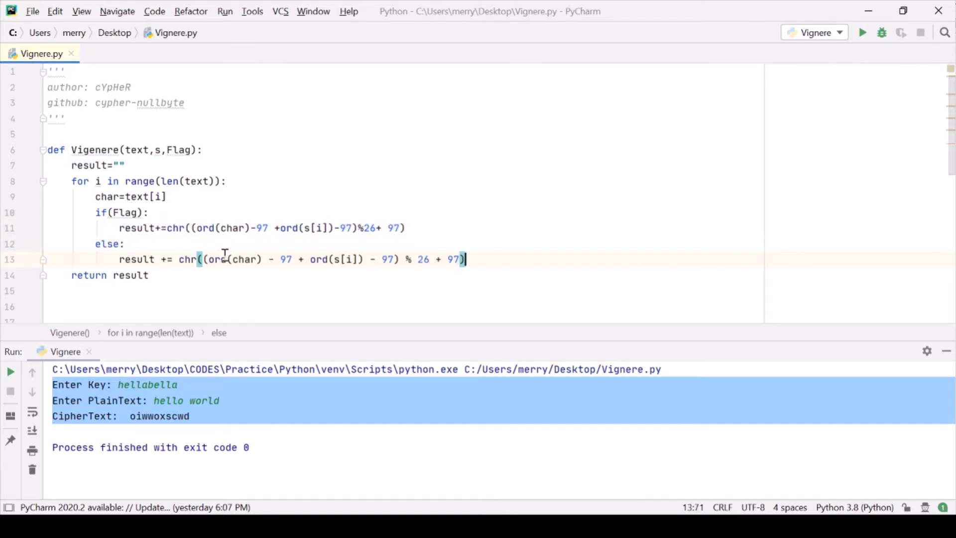
pyautogui.click(207, 258)
pyautogui.moveTo(204, 258); pyautogui.dragTo(299, 259)
pyautogui.moveTo(393, 259); pyautogui.dragTo(312, 261)
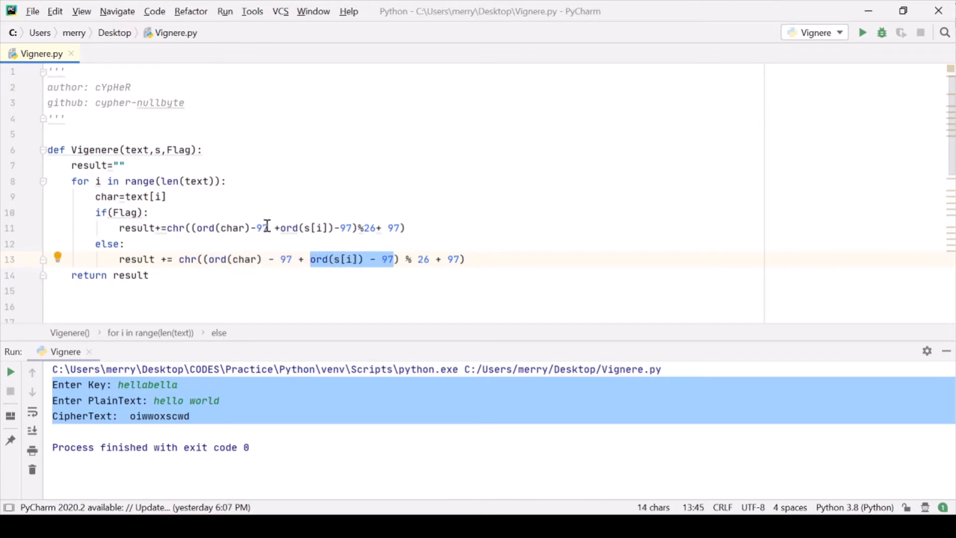
pyautogui.click(302, 258)
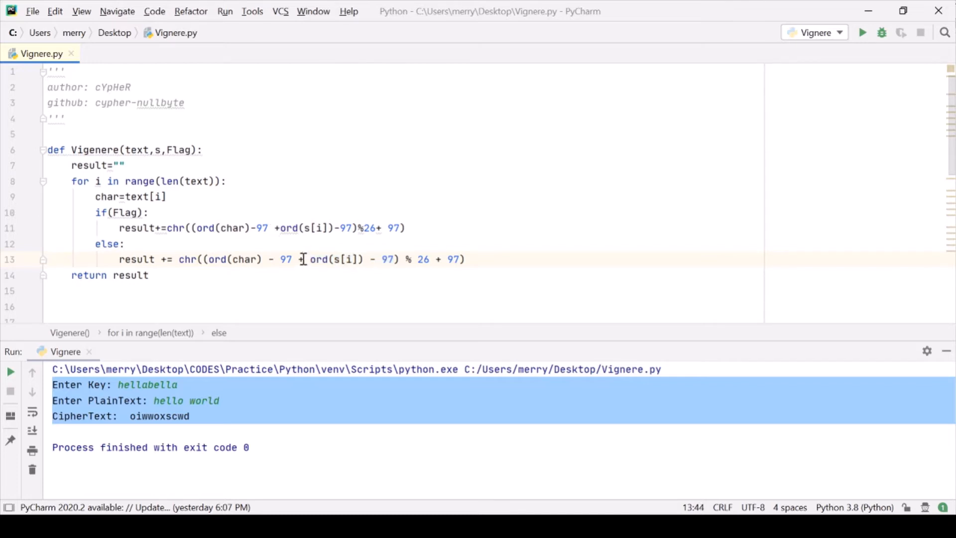
# Step: Rewrite it to decrypt: chr((ord(char)- ord(s[i]) +26) % 26 + 97)
pyautogui.moveTo(310, 260)
pyautogui.mouseDown()
pyautogui.moveTo(389, 260)
pyautogui.moveTo(374, 259)
pyautogui.mouseUp()
pyautogui.press('BackSpace')
pyautogui.press('BackSpace')
pyautogui.press('BackSpace')
pyautogui.doubleClick(299, 259)
pyautogui.moveTo(299, 259); pyautogui.dragTo(266, 259)
pyautogui.press('BackSpace')
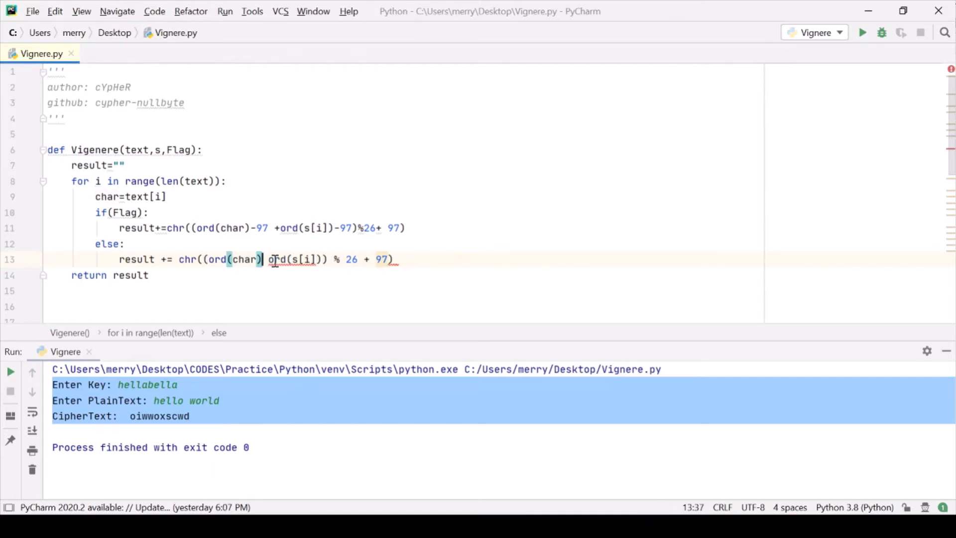
pyautogui.write('-')
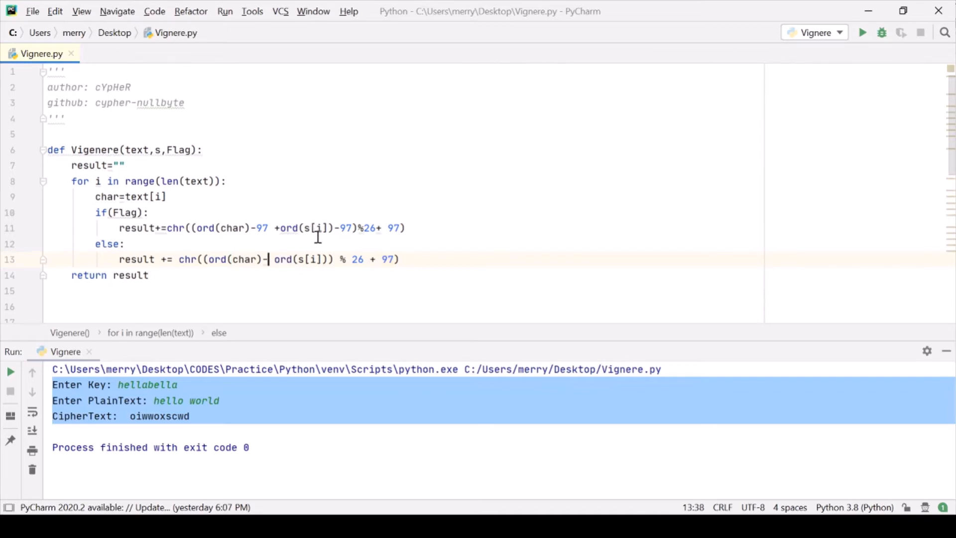
pyautogui.moveTo(328, 259); pyautogui.dragTo(208, 259)
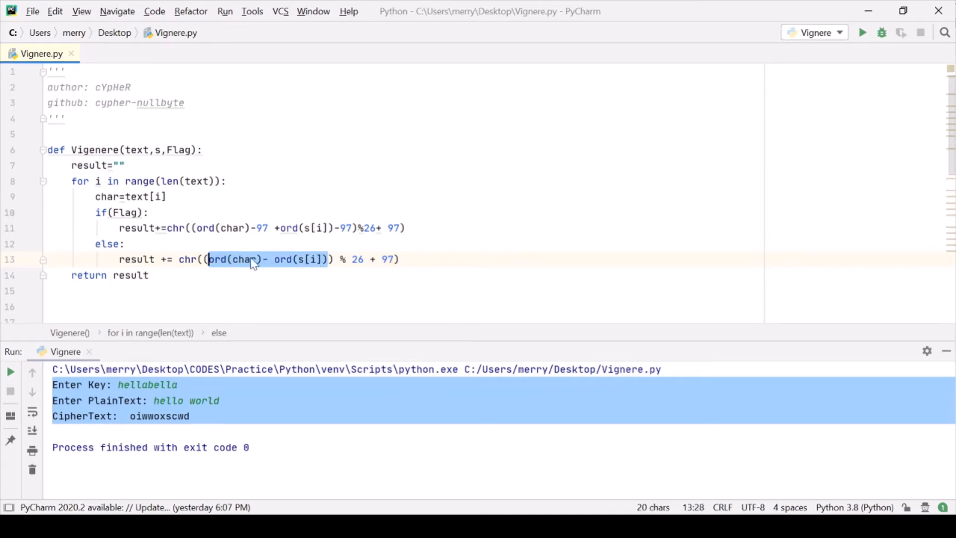
pyautogui.click(327, 261)
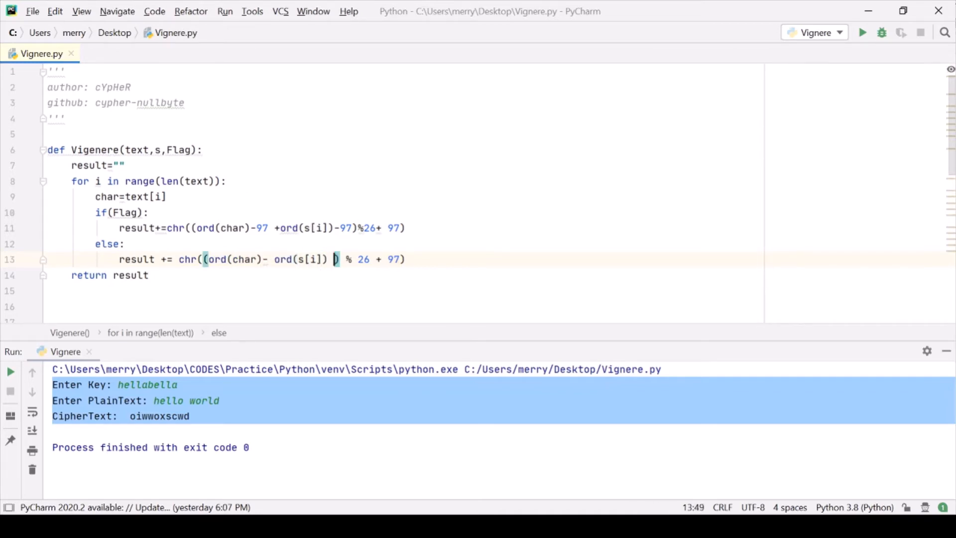
pyautogui.write('+26')
pyautogui.press('Right')
pyautogui.press('Right')
pyautogui.press('Right')
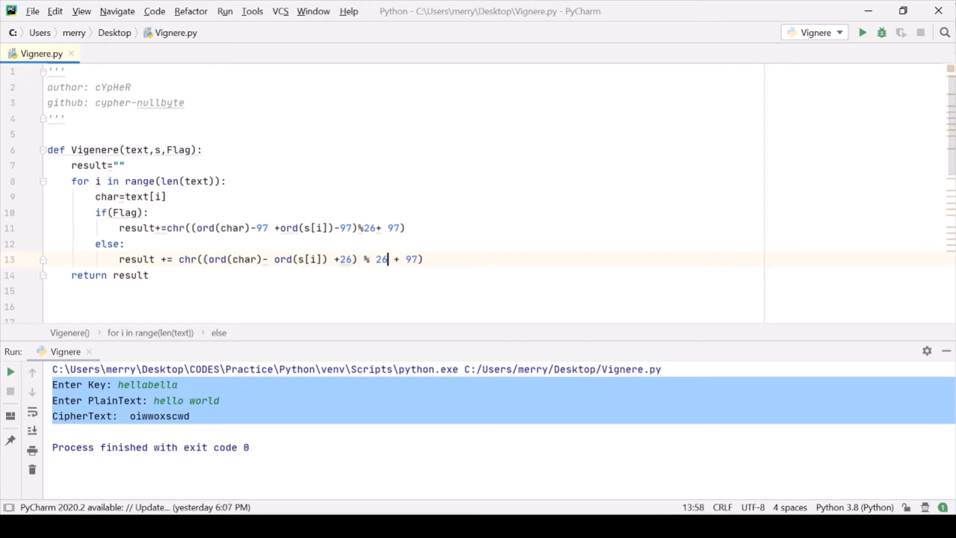
pyautogui.press('Right')
pyautogui.press('Right')
pyautogui.scroll(-3, 344, 277)
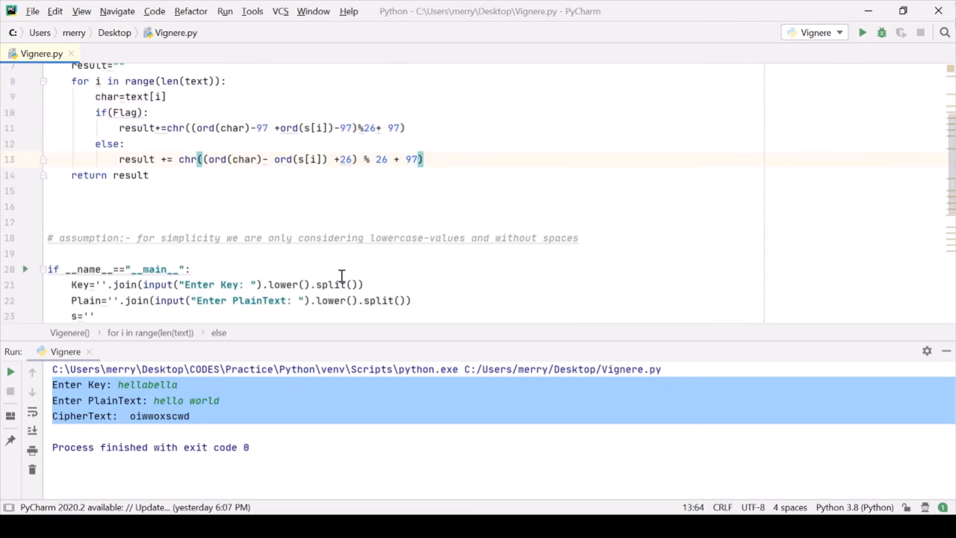
pyautogui.scroll(-5, 344, 277)
pyautogui.click(414, 195)
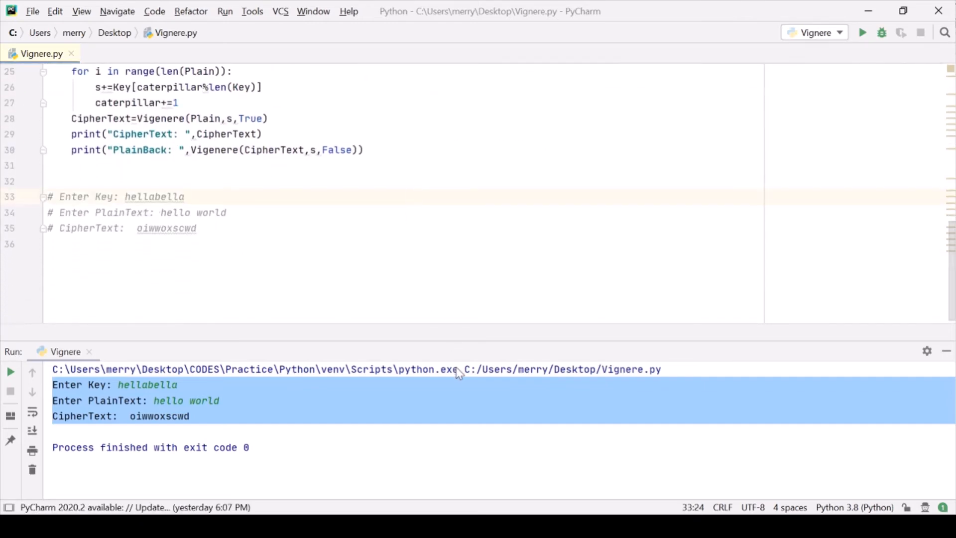
pyautogui.hotkey('shift', 'F10')
pyautogui.click(209, 404)
pyautogui.doubleClick(144, 198)
pyautogui.hotkey('ctrl', 'c')
pyautogui.click(199, 388)
pyautogui.hotkey('ctrl', 'v')
pyautogui.press('Return')
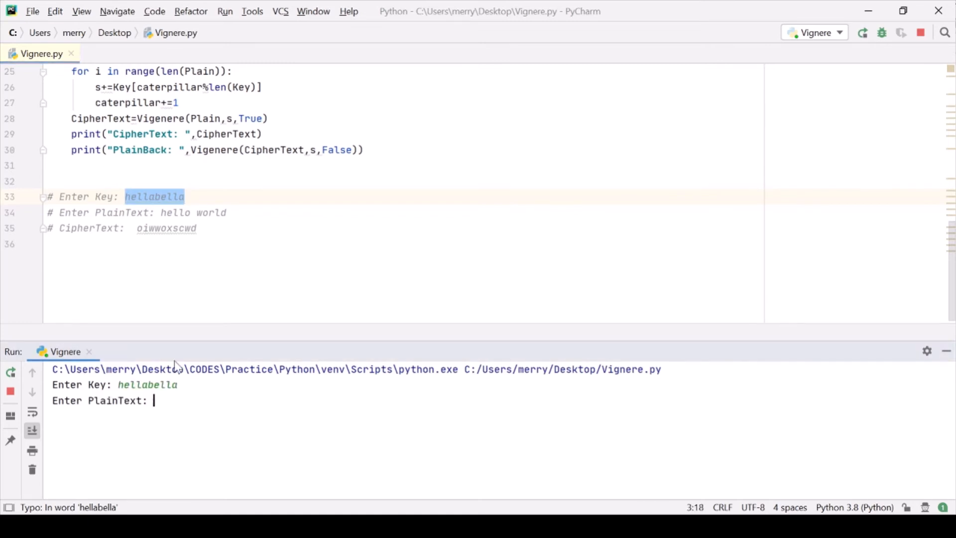
# Step: Enter plaintext 'hello world', yielding CipherText oiwwoxscwd and PlainBack helloworld
pyautogui.doubleClick(202, 213)
pyautogui.moveTo(161, 212); pyautogui.dragTo(232, 215)
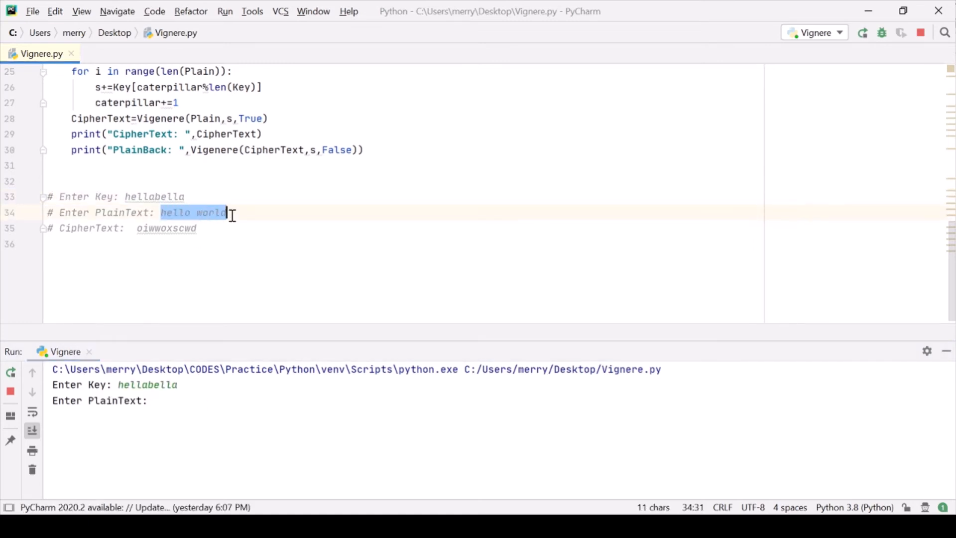
pyautogui.hotkey('ctrl', 'c')
pyautogui.click(182, 406)
pyautogui.hotkey('ctrl', 'v')
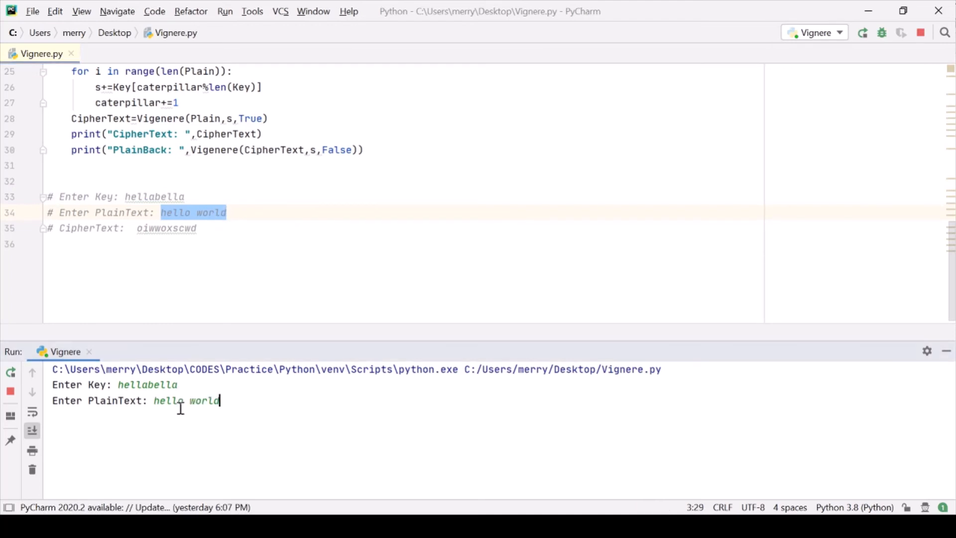
pyautogui.press('Return')
pyautogui.doubleClick(164, 416)
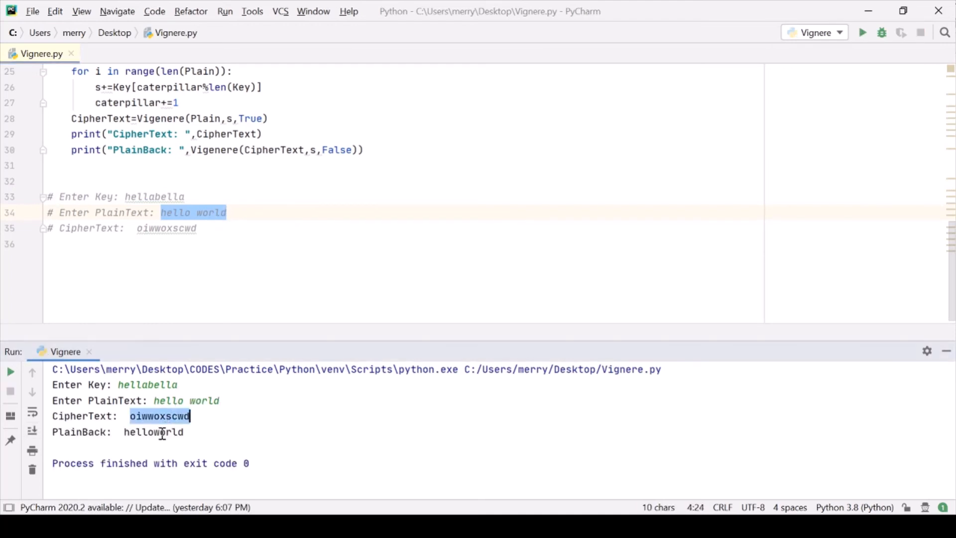
pyautogui.doubleClick(162, 433)
pyautogui.scroll(7, 366, 184)
pyautogui.scroll(-5, 360, 184)
pyautogui.scroll(-1, 359, 185)
pyautogui.scroll(5, 360, 184)
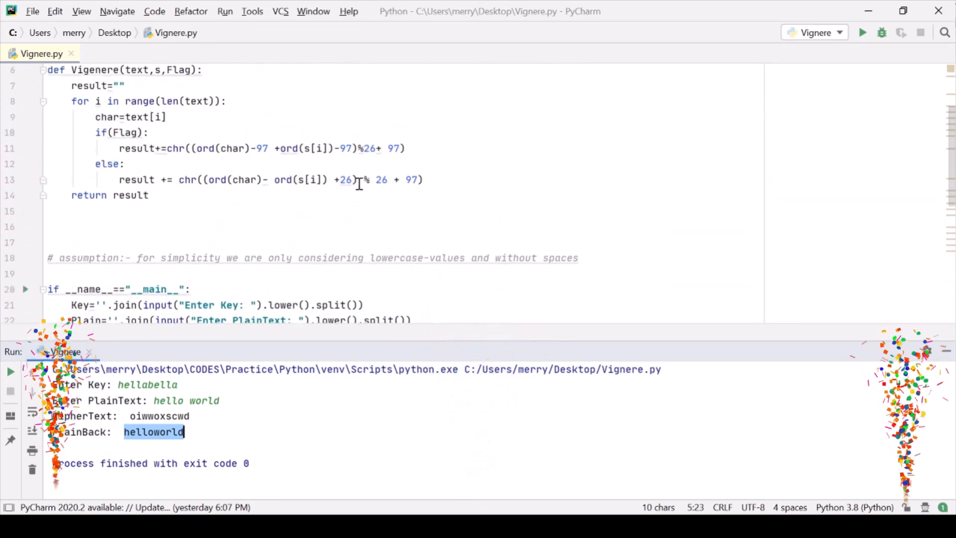
pyautogui.scroll(2, 358, 183)
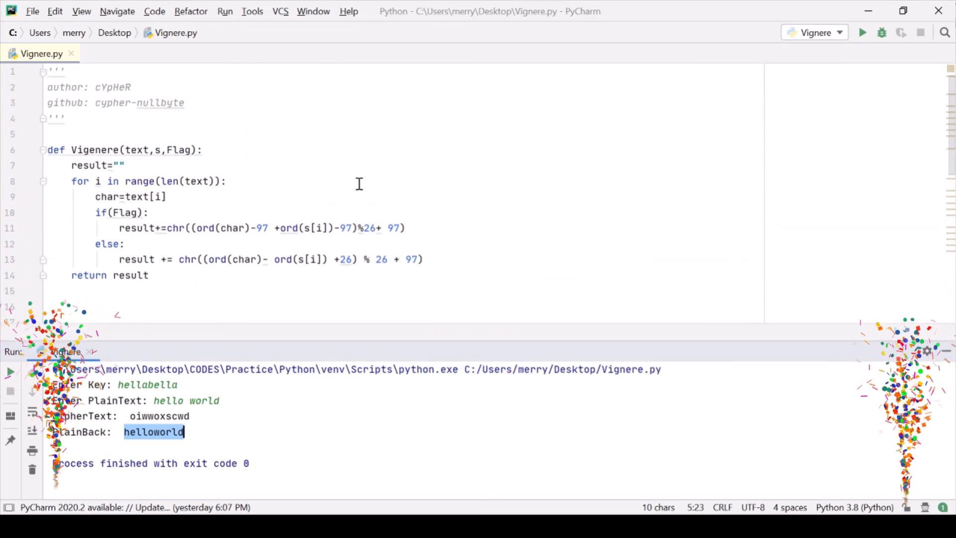